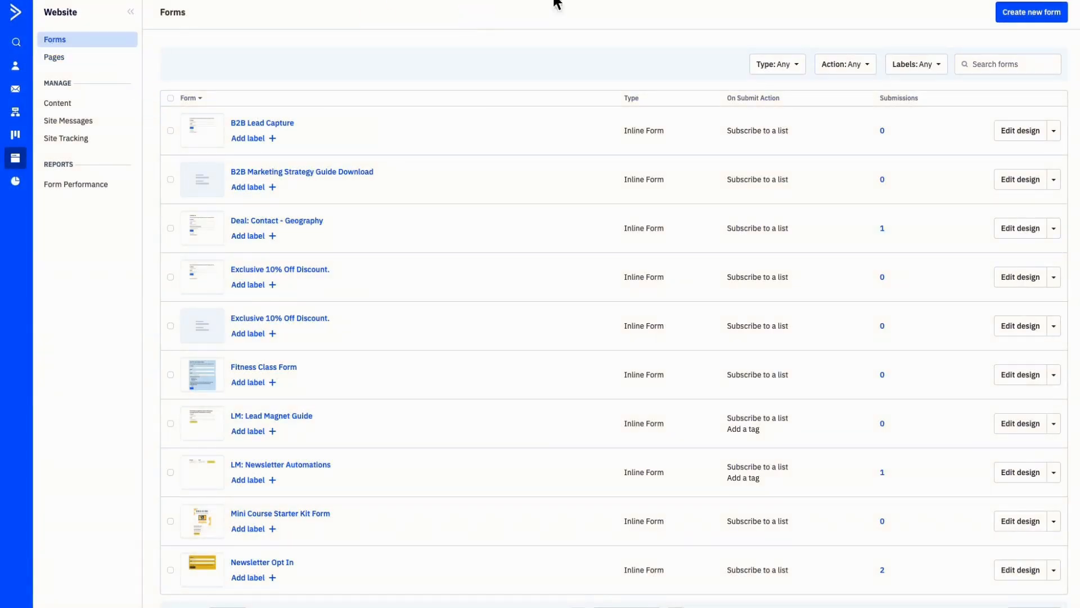
Step: Set up a new inline form named "B2B Marketing Strategy Guide Download" with the Subscribe to a list action and open the list choices
click(1028, 14)
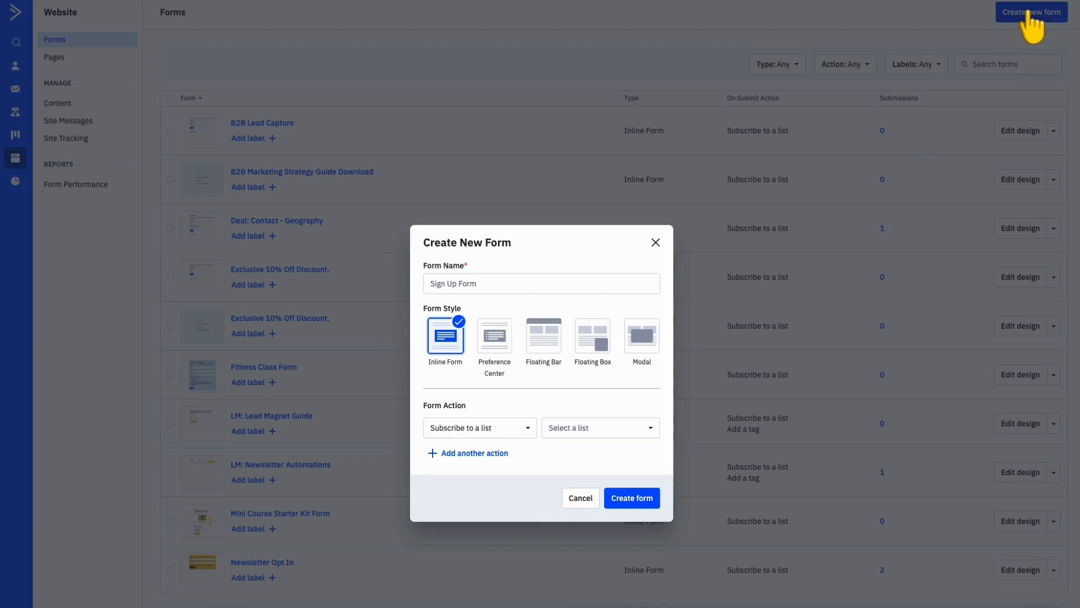
click(600, 286)
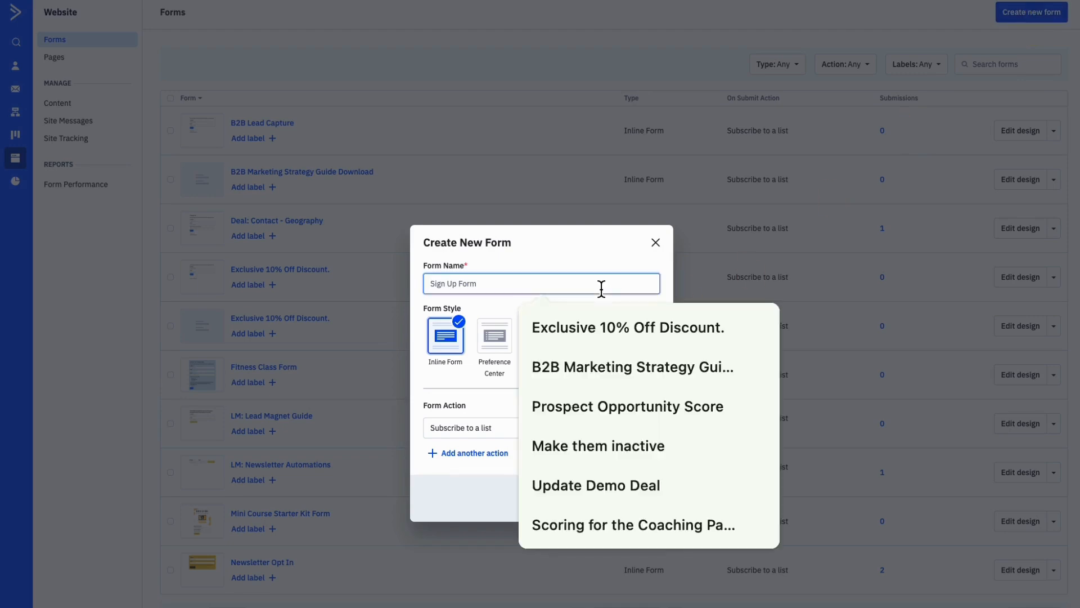
text(B2B Marketing Strategy Guide Download)
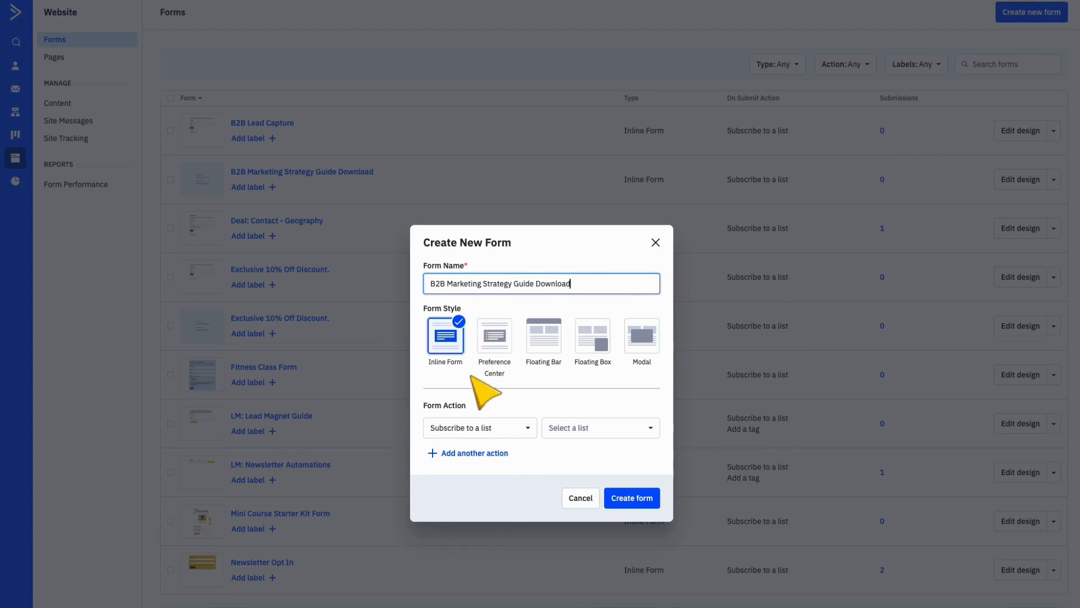
click(455, 363)
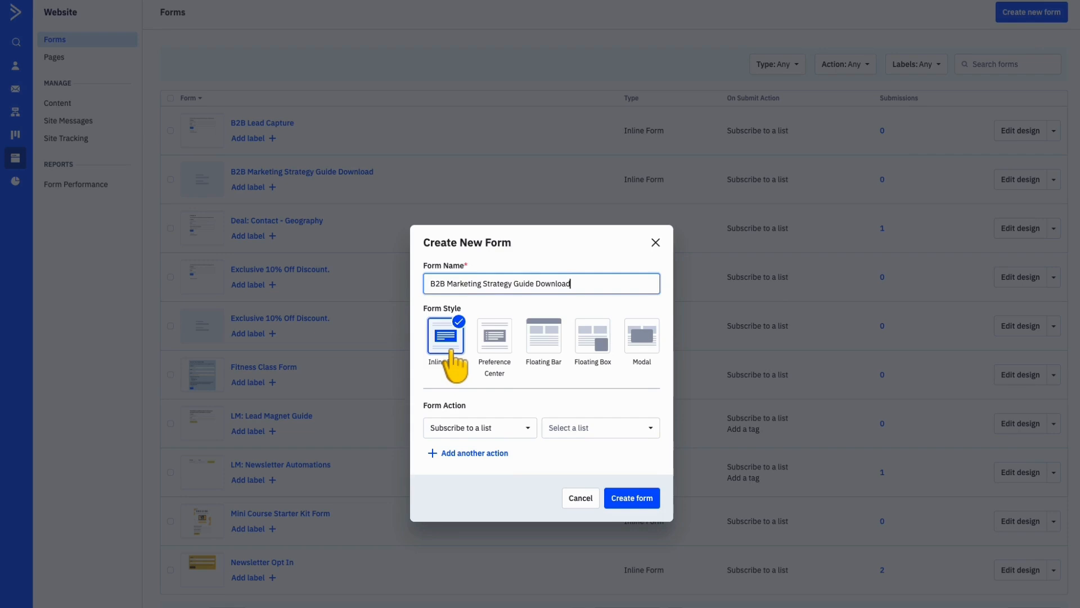
click(527, 428)
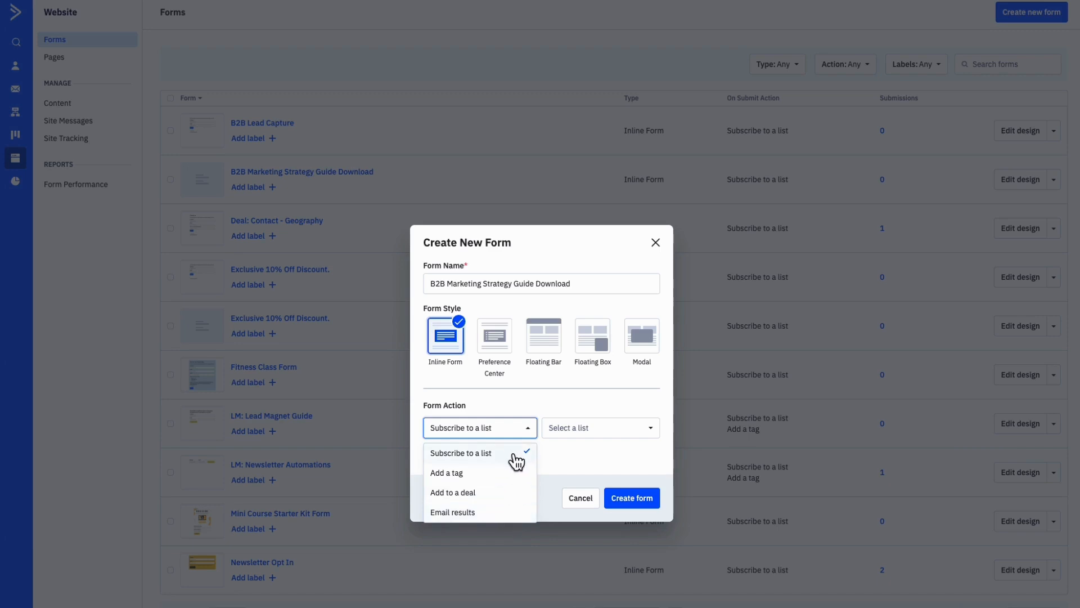
click(581, 432)
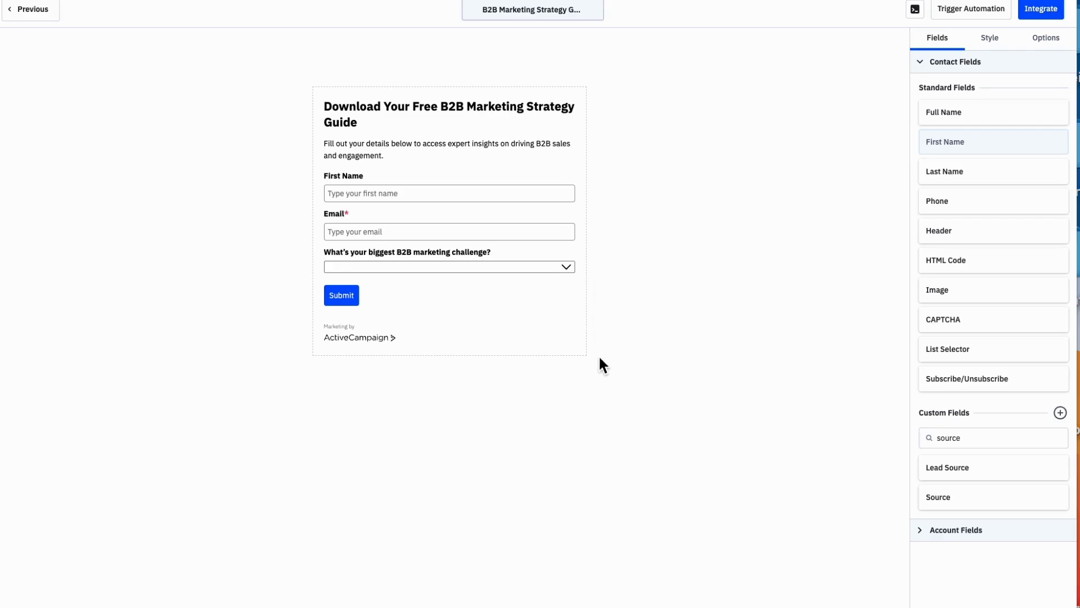
Step: Examine the settings of the form's header, description text, Email field and First Name field
click(548, 119)
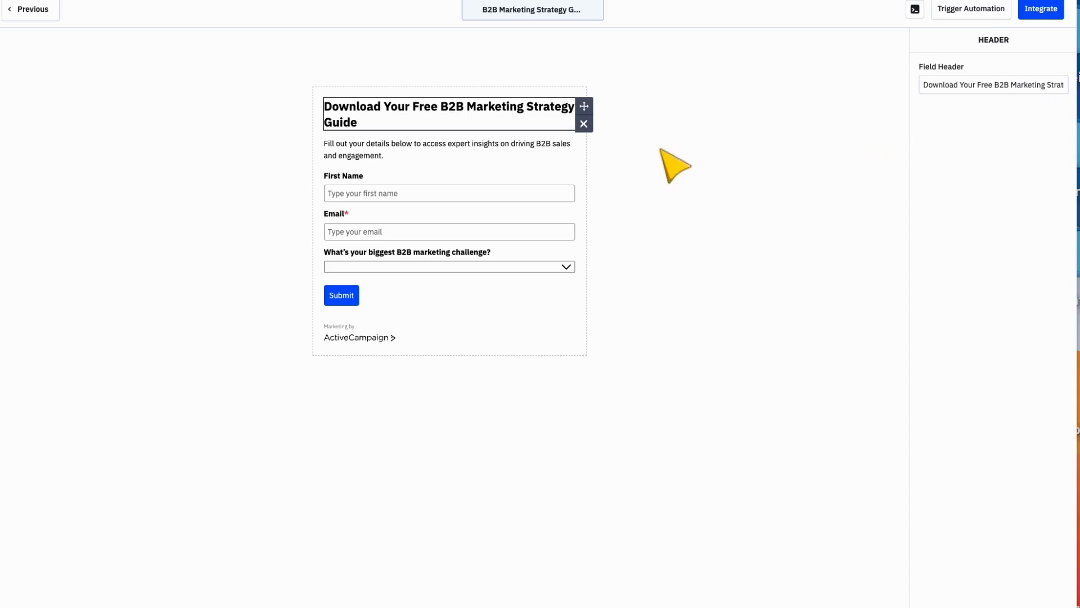
click(545, 151)
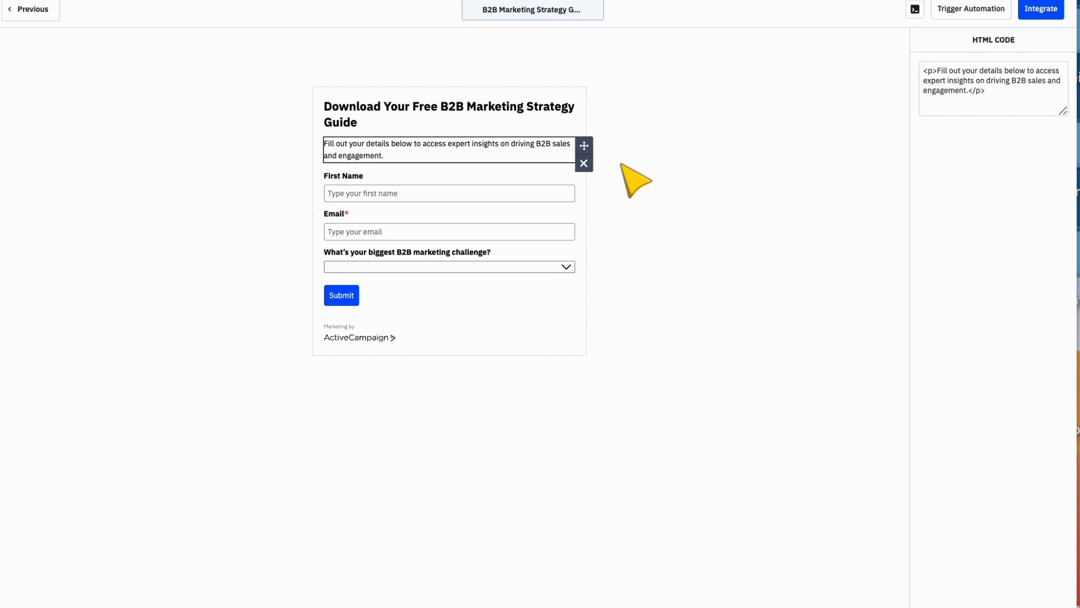
click(560, 231)
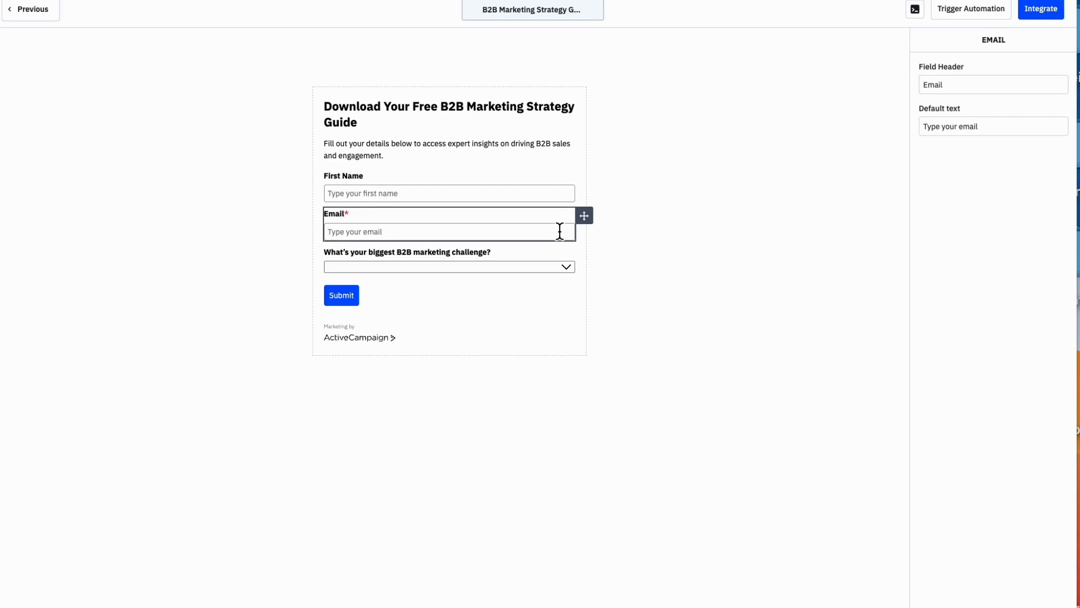
click(542, 194)
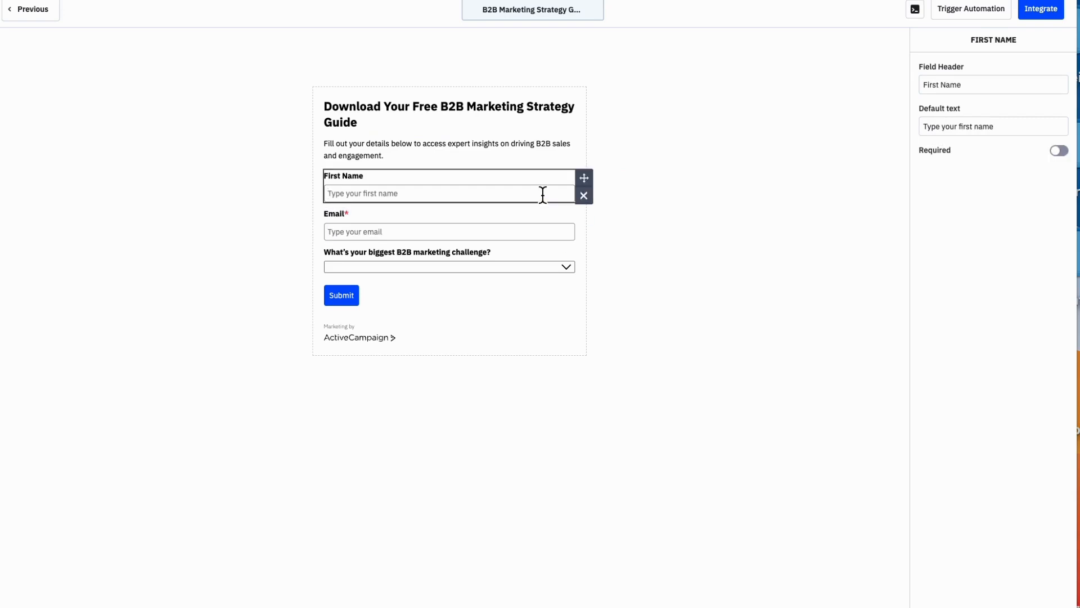
Step: Add a Last Name field below First Name and a Phone field below Email on the form
click(585, 261)
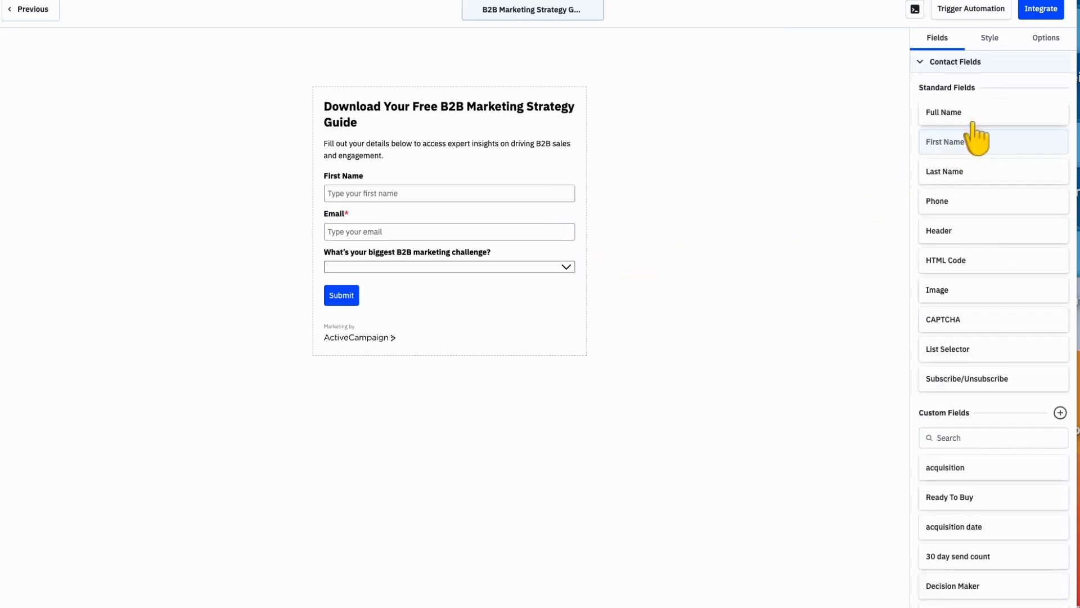
drag(963, 173, 467, 208)
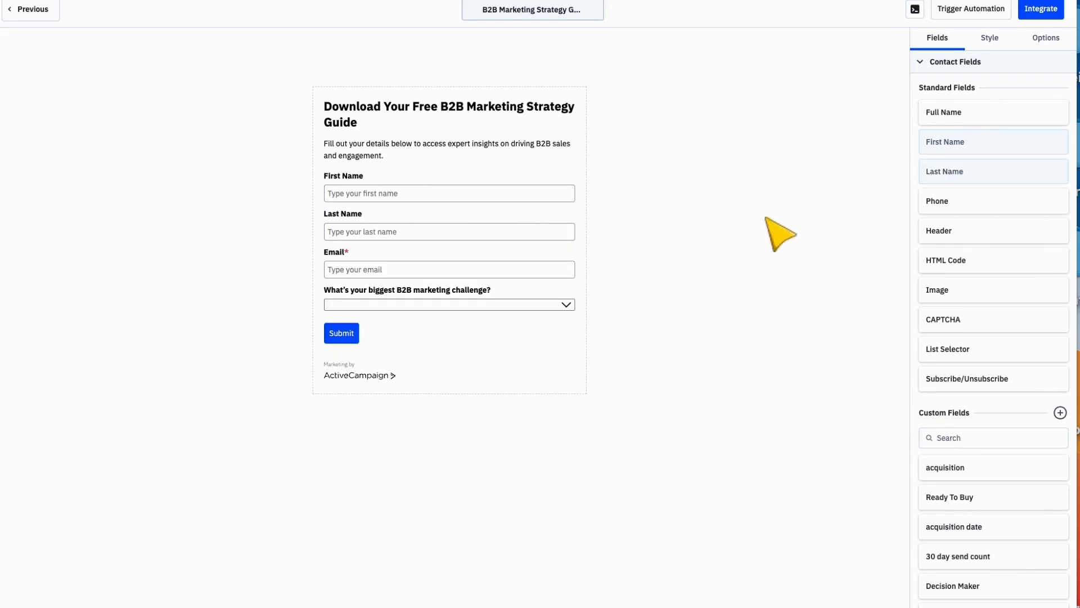
drag(975, 209, 448, 285)
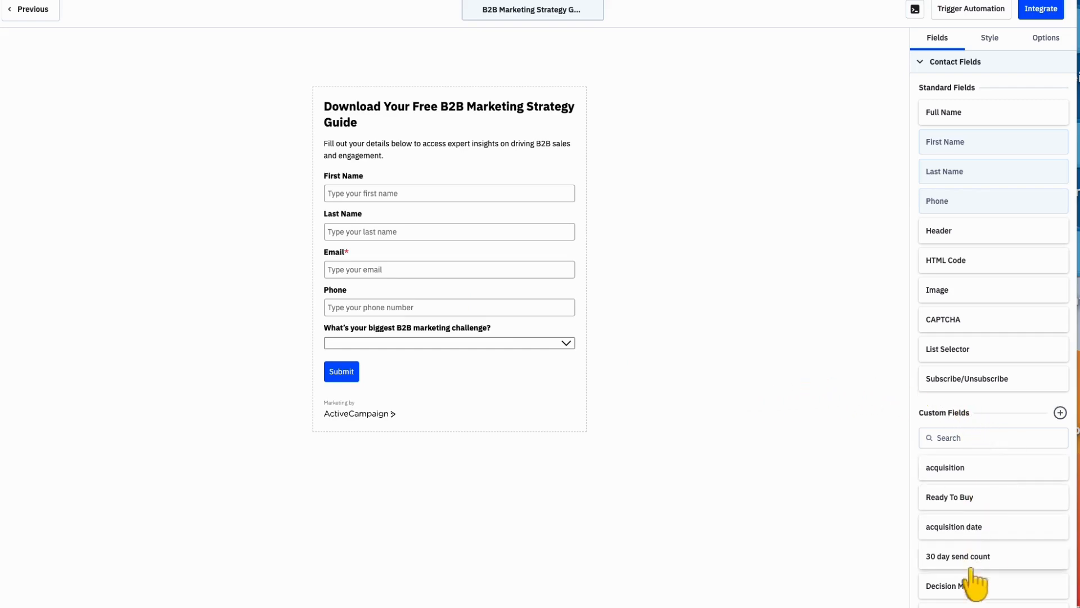
Step: Review the field types available for a new custom field without creating one
click(1060, 414)
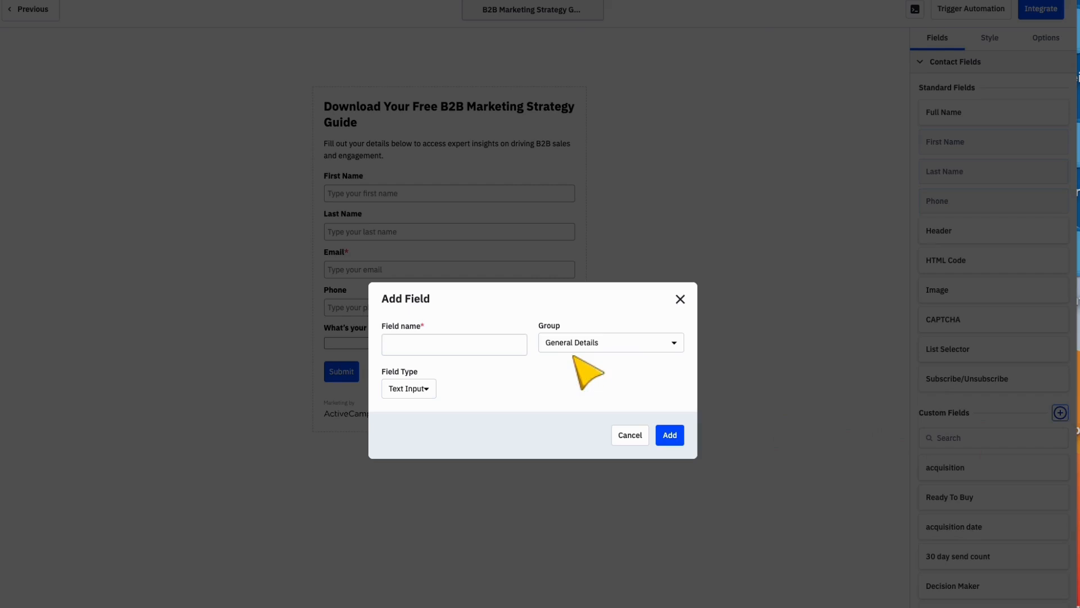
click(429, 391)
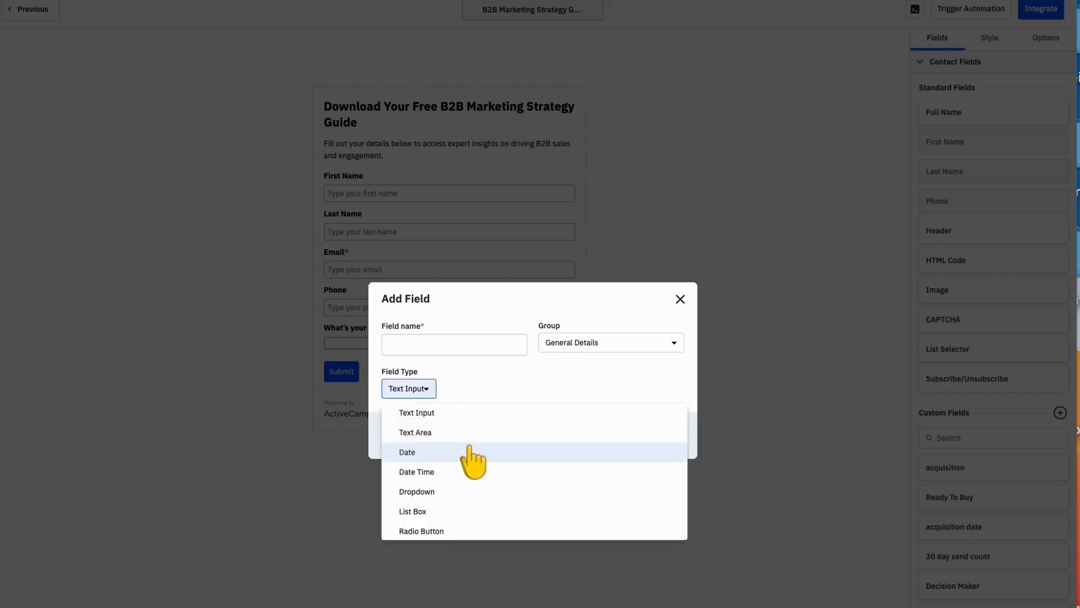
scroll(473, 457, down, 1)
scroll(472, 457, up, 1)
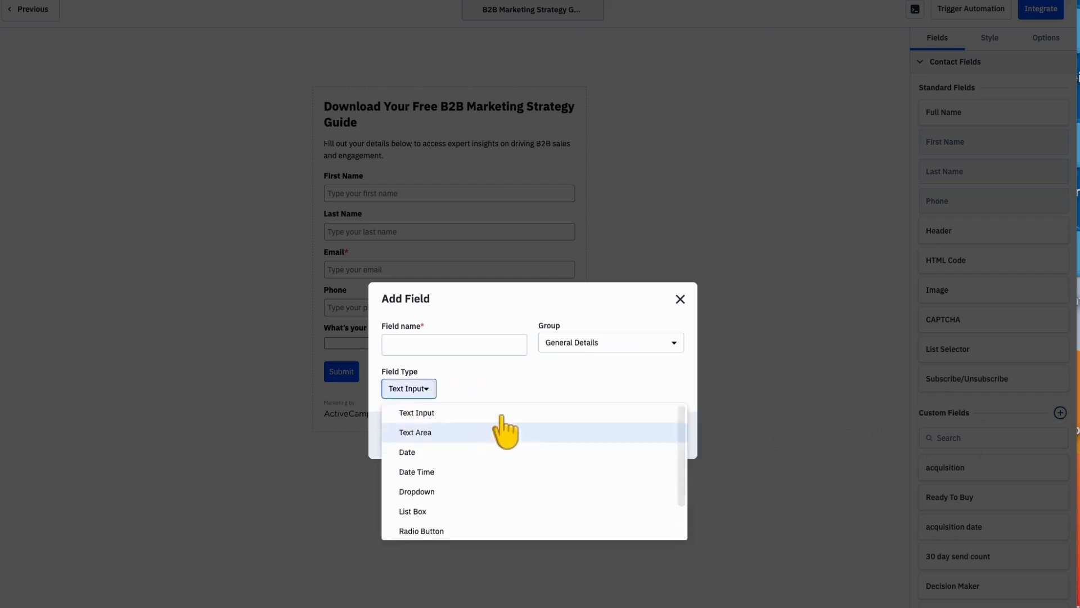
click(591, 364)
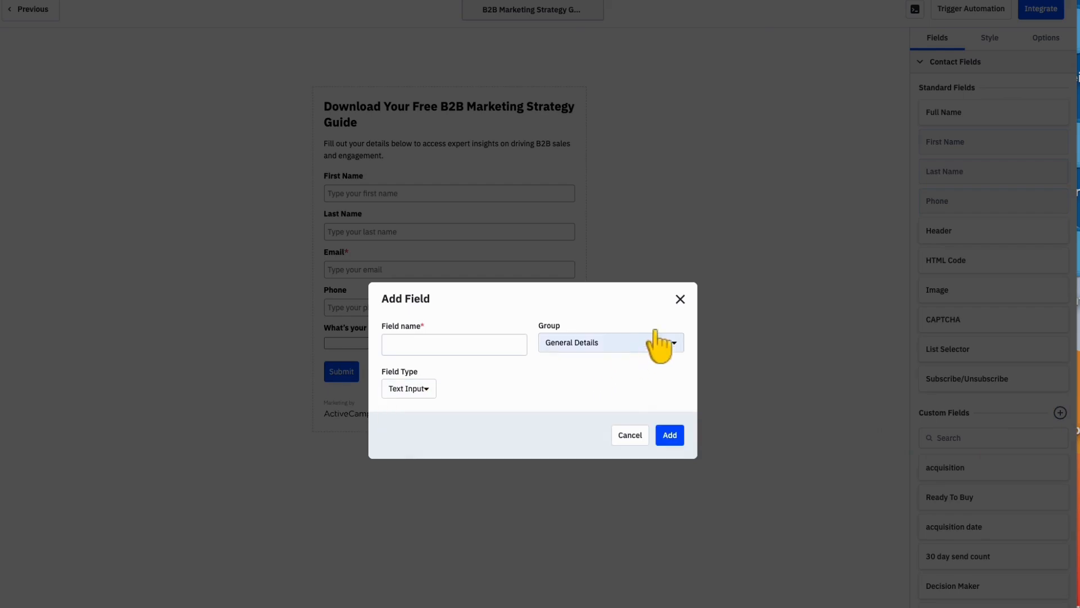
click(680, 299)
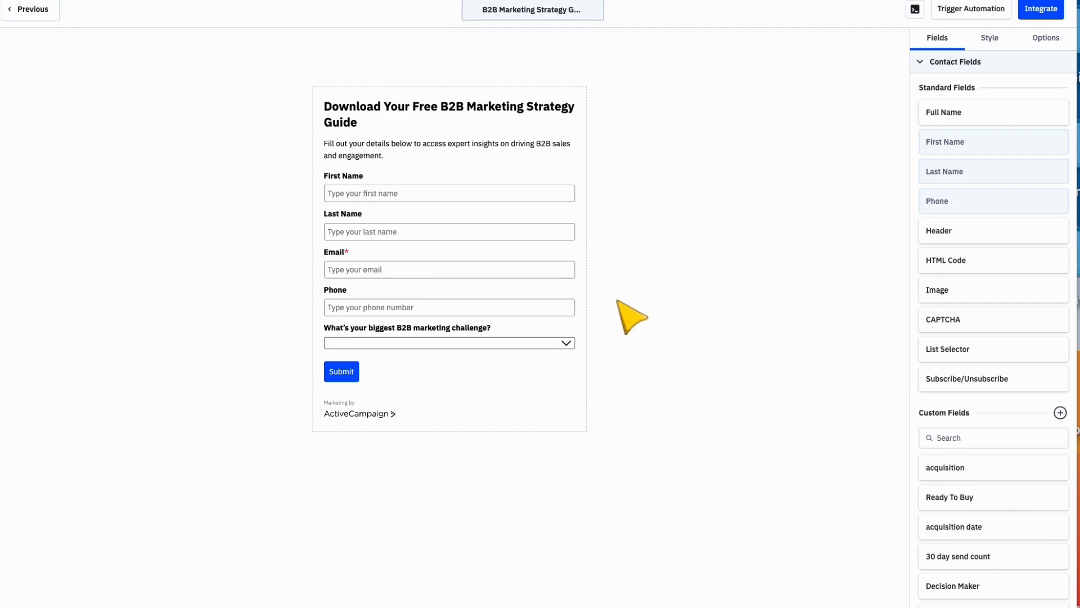
Step: Choose Sales Conversion as the answer to the form's "What's your biggest B2B marketing challenge?" question
mouse_move(545, 326)
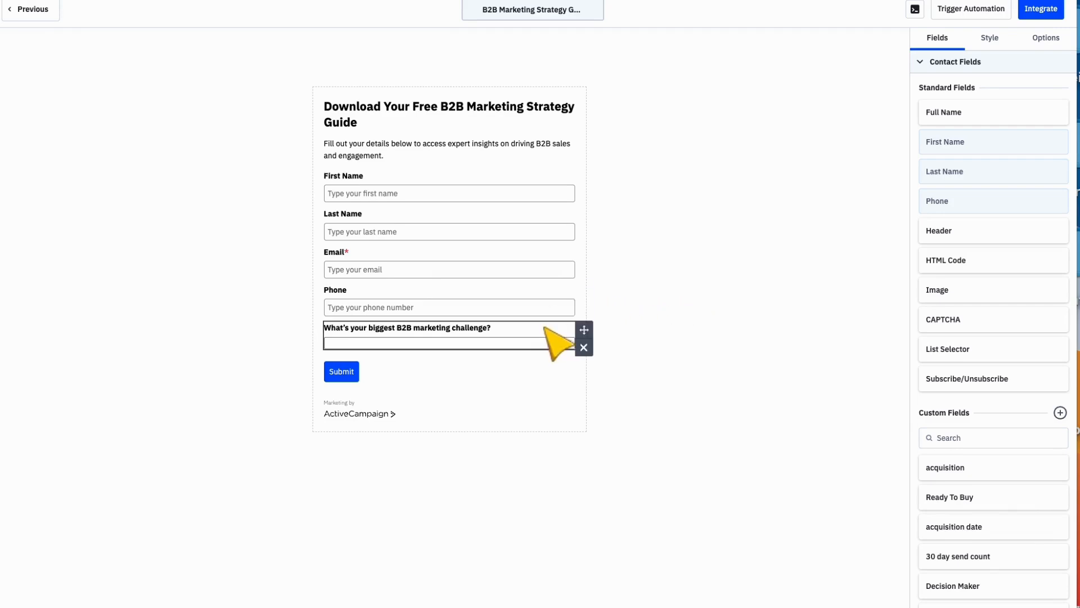
click(545, 344)
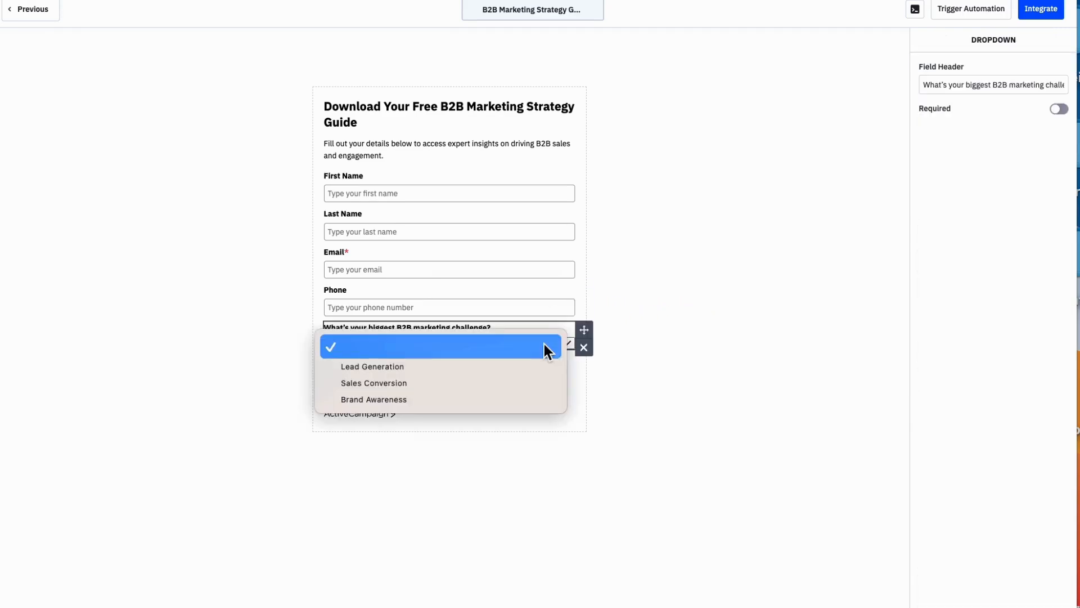
click(526, 382)
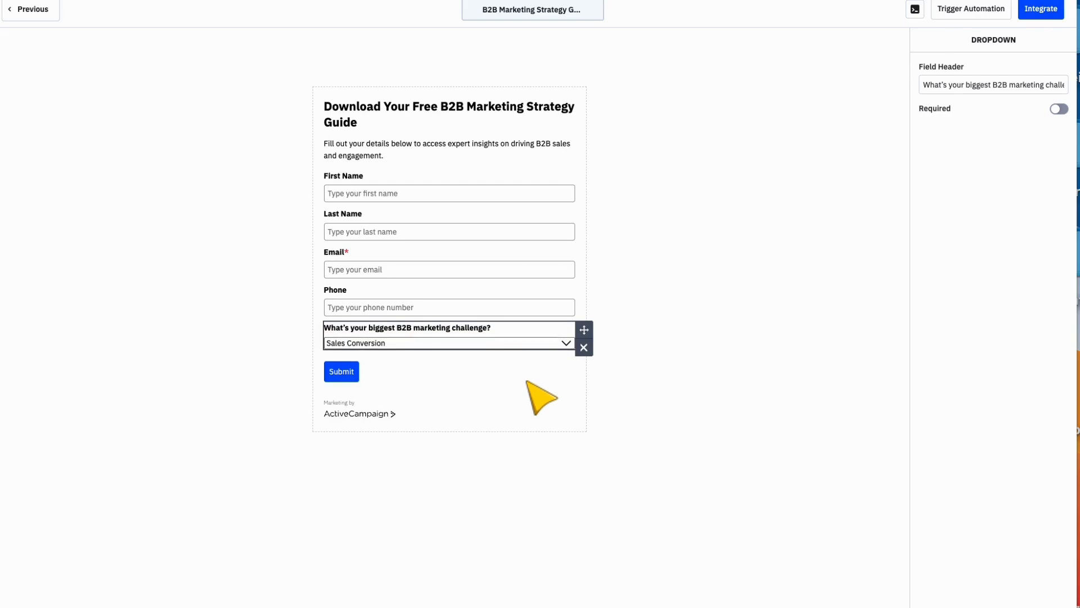
click(526, 382)
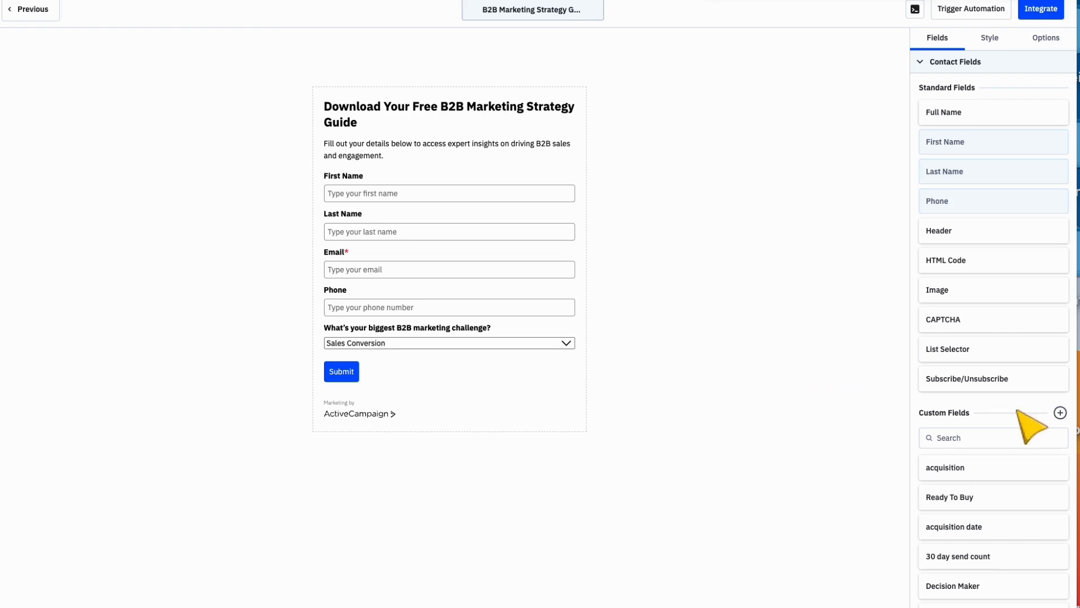
Step: Add a custom field named "Source" of type Hidden Field in the General Details group
click(1060, 414)
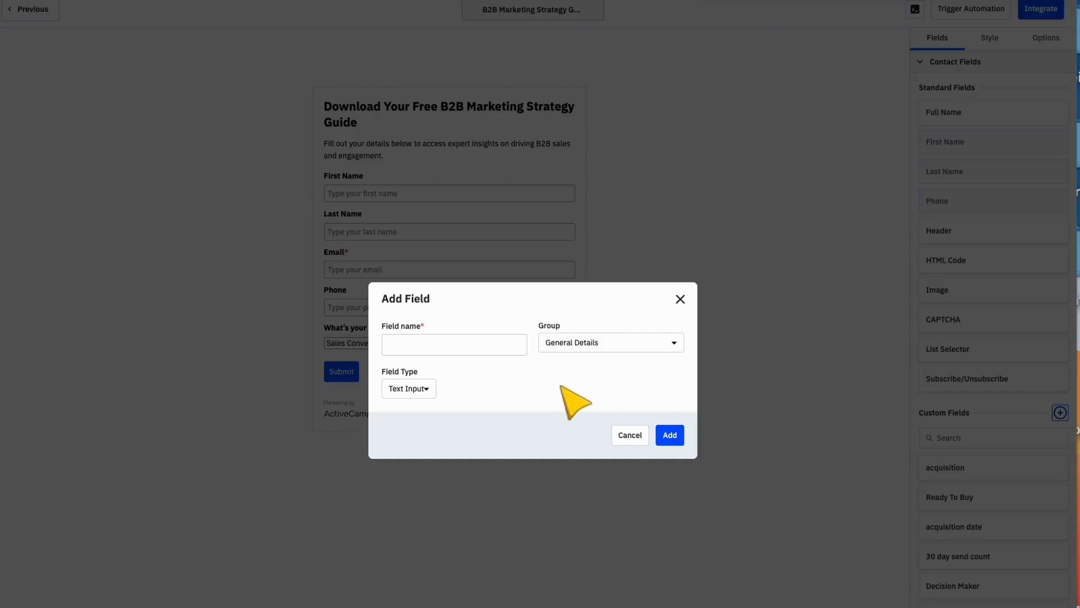
click(427, 390)
scroll(467, 495, down, 2)
click(458, 531)
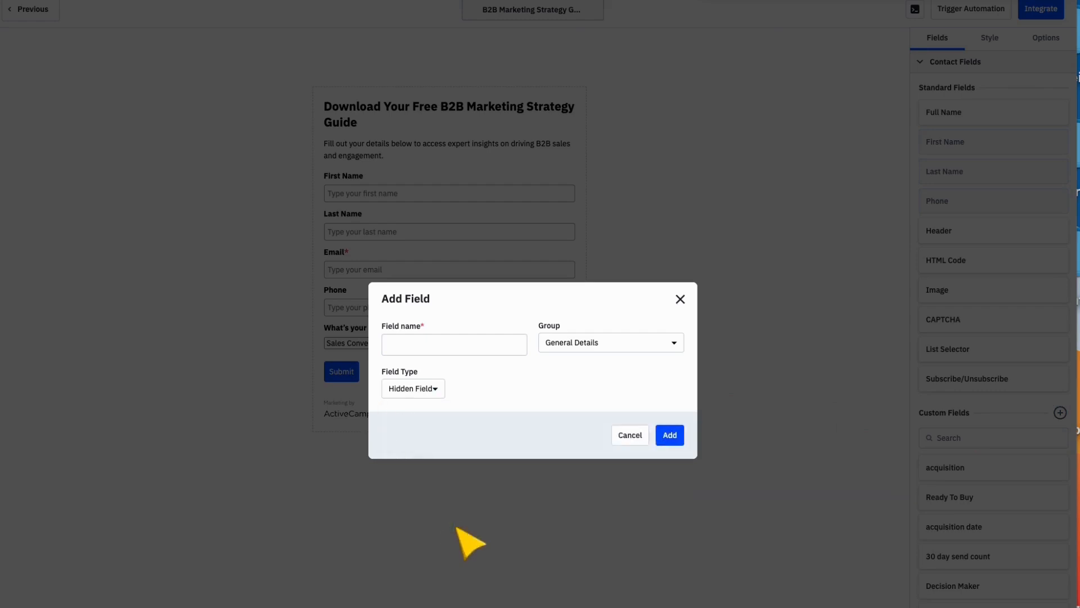
click(415, 345)
text(Source)
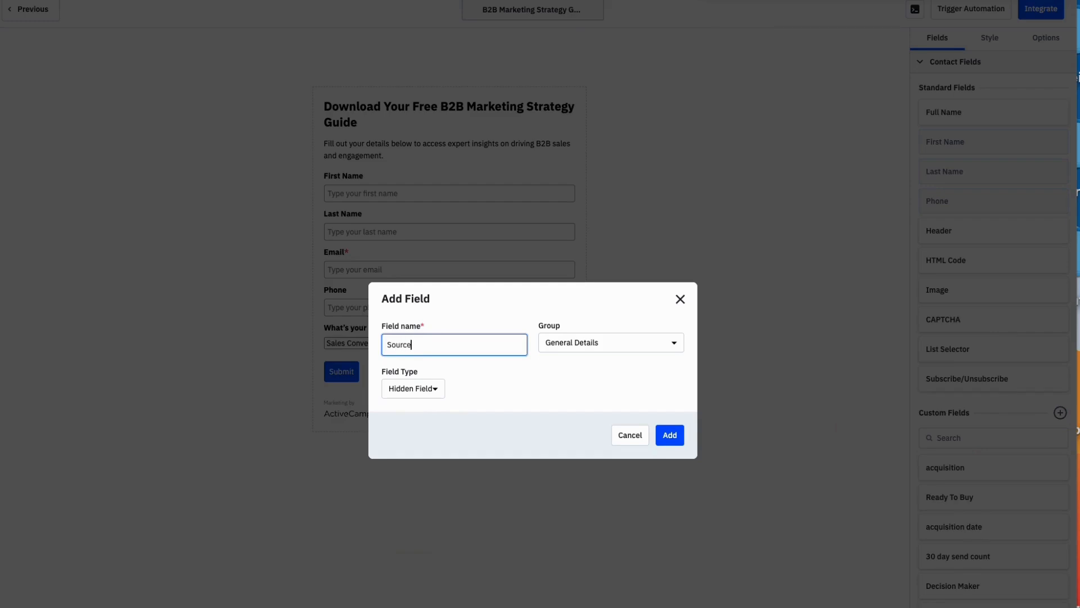
click(673, 439)
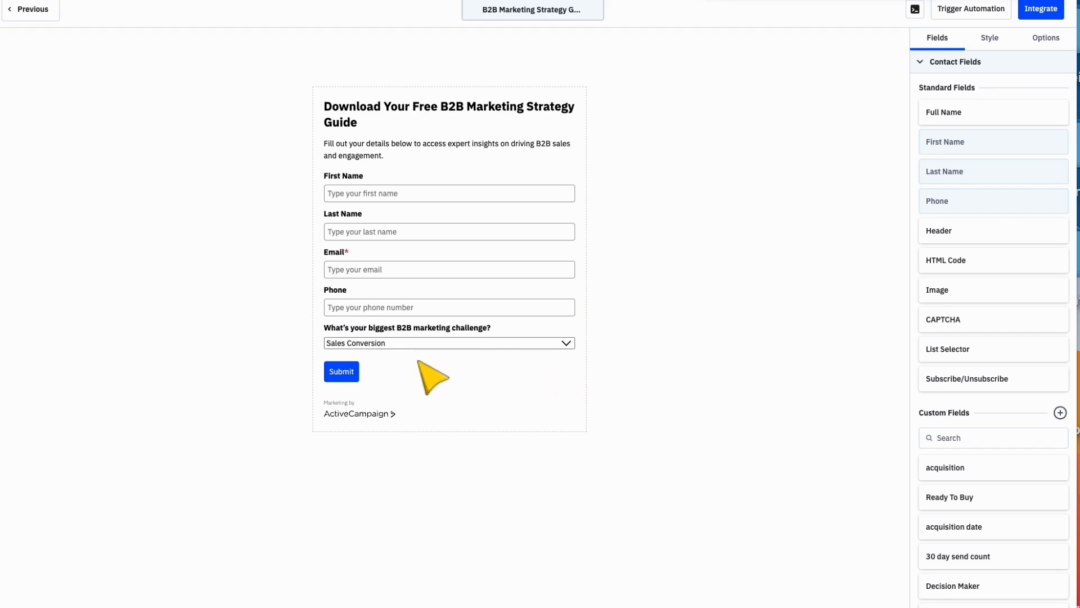
Step: Change the form's submit button label to "Get My Free Guide"
click(343, 373)
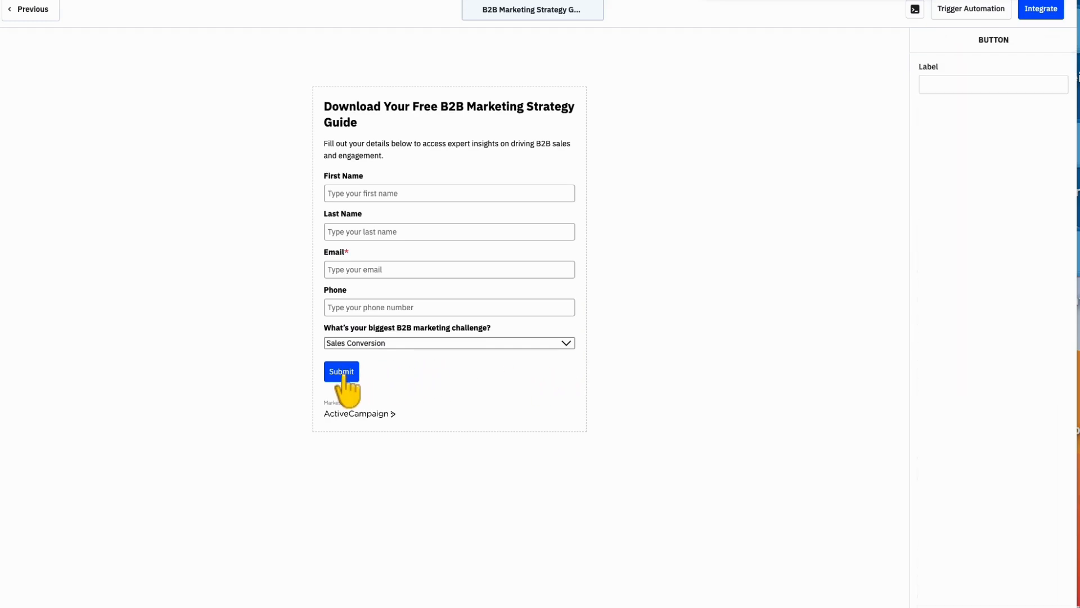
click(960, 86)
text(Get My Free Guide)
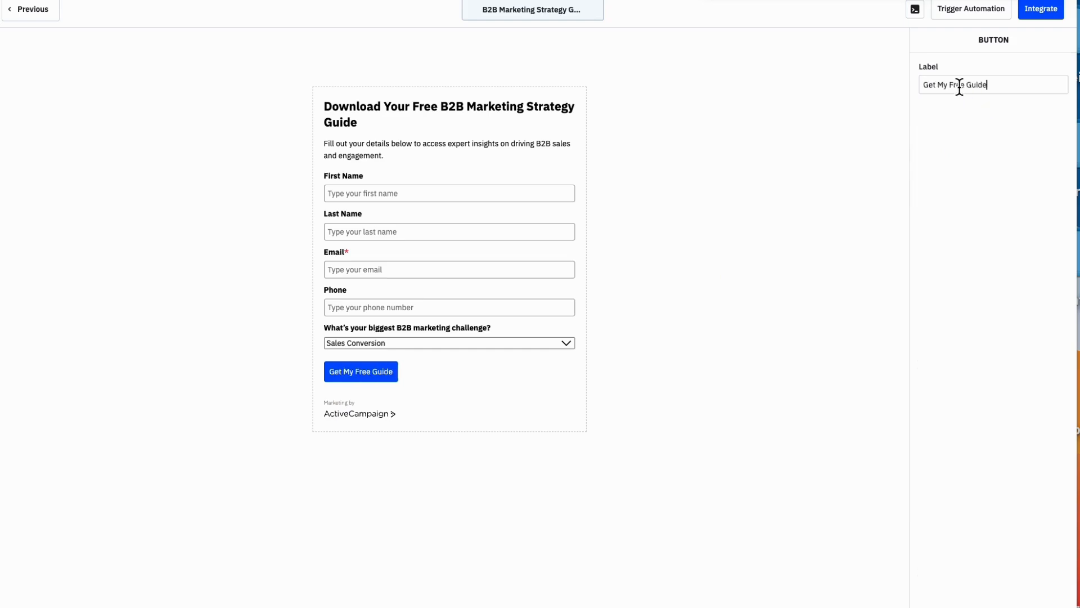
click(729, 350)
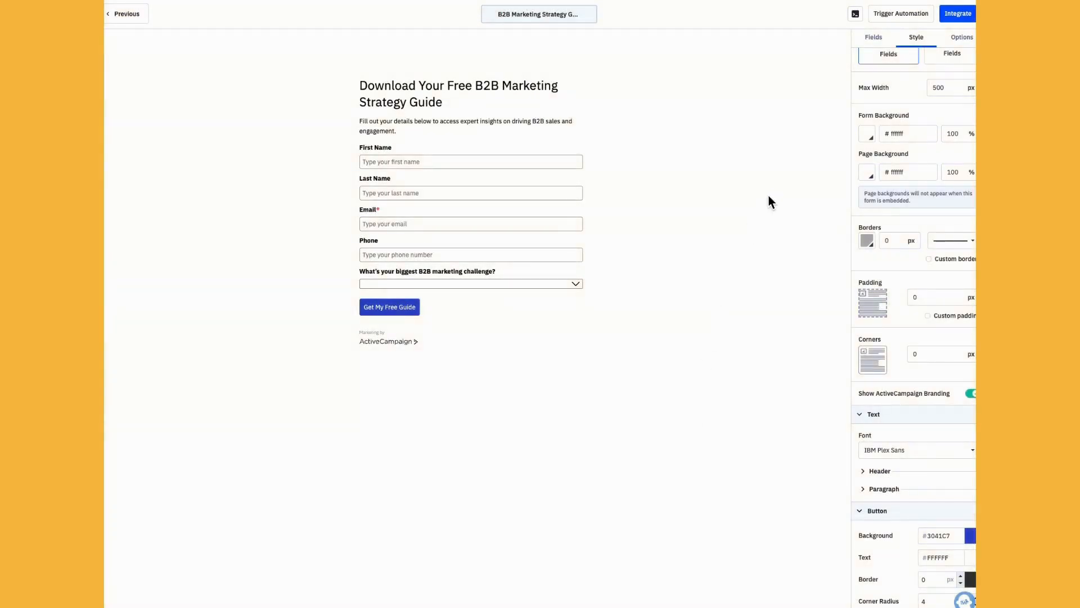
Step: Set the form background to the light pink colour f4d5d5
scroll(923, 253, up, 3)
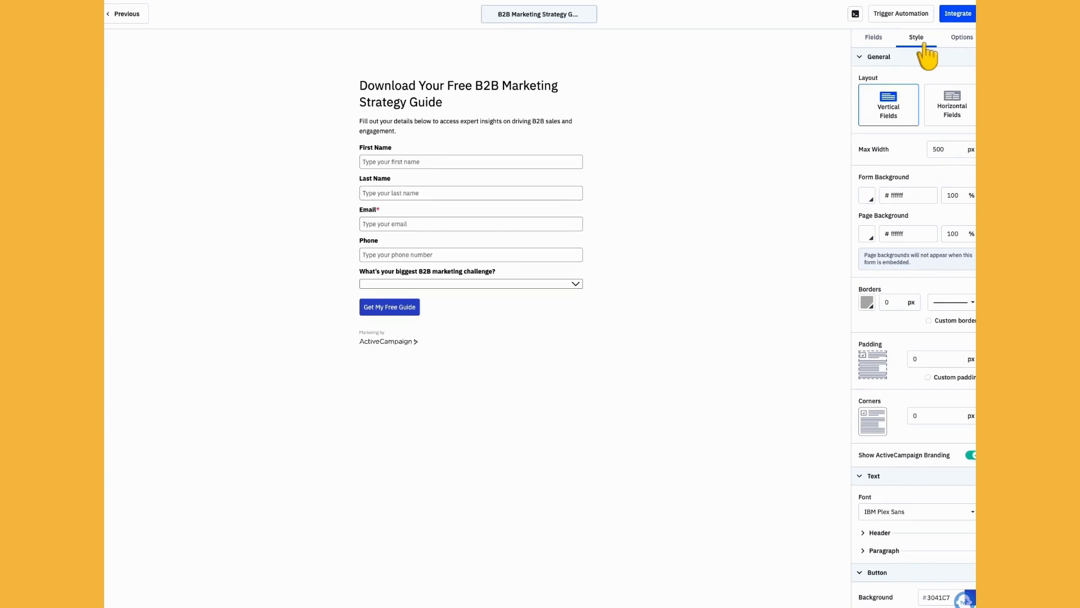
click(868, 197)
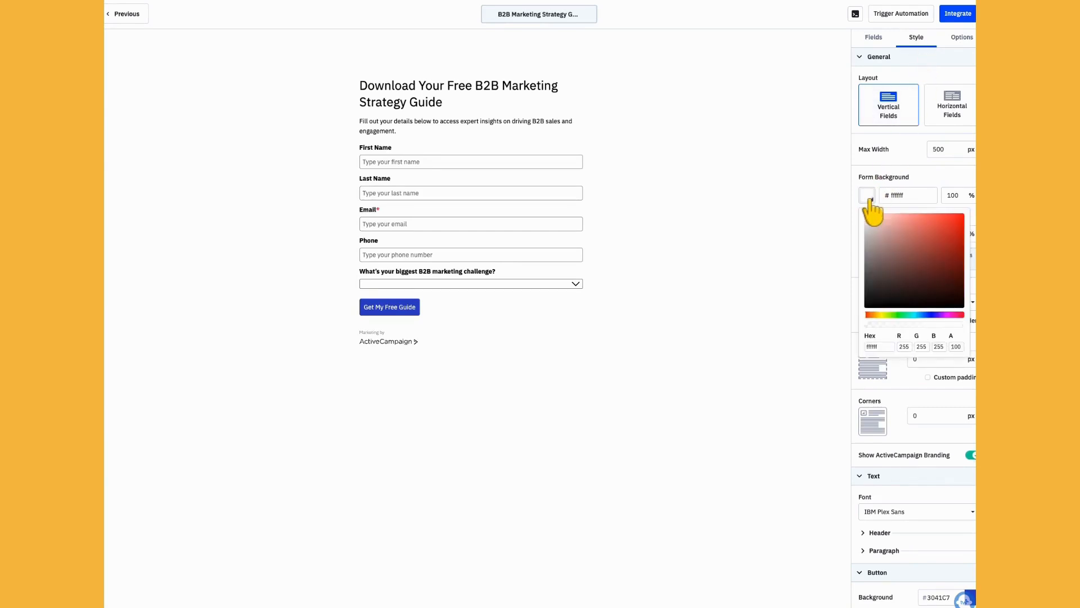
click(878, 217)
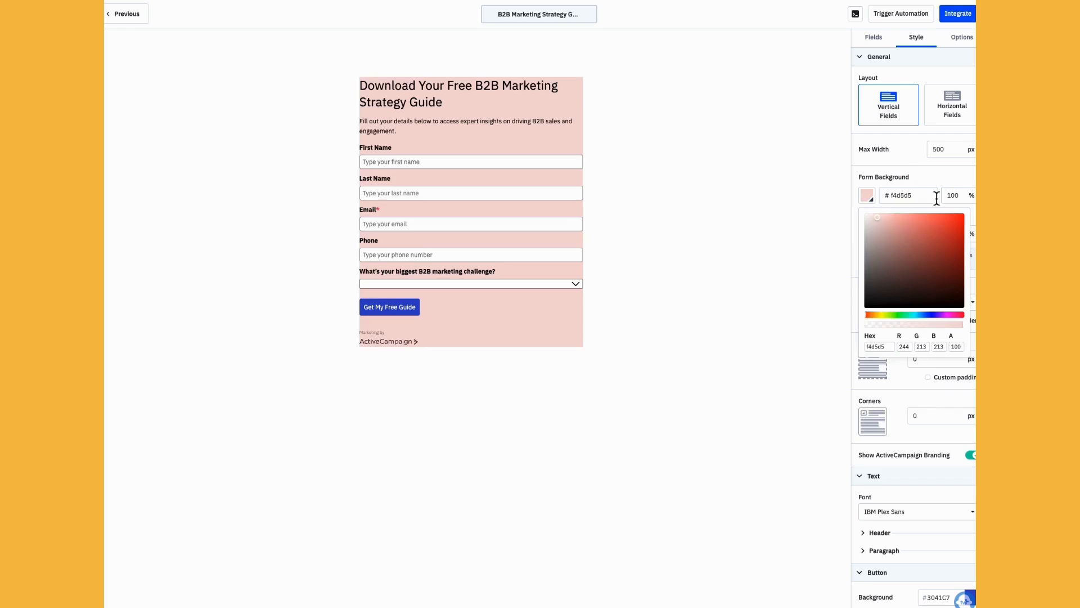
click(932, 176)
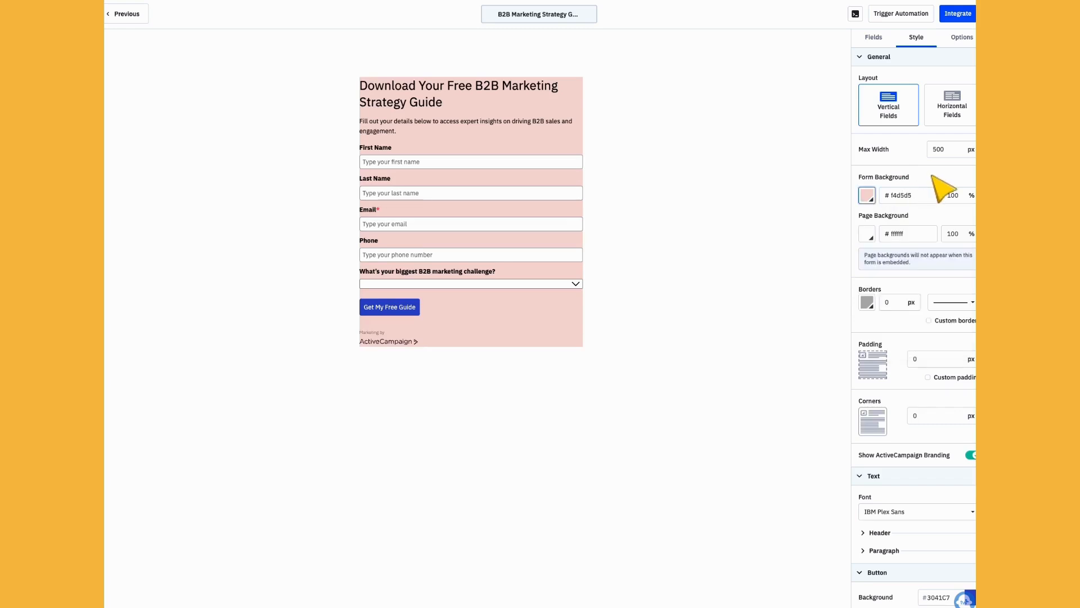
Step: Set the page background to the greyish pink colour e3d5d5
click(869, 236)
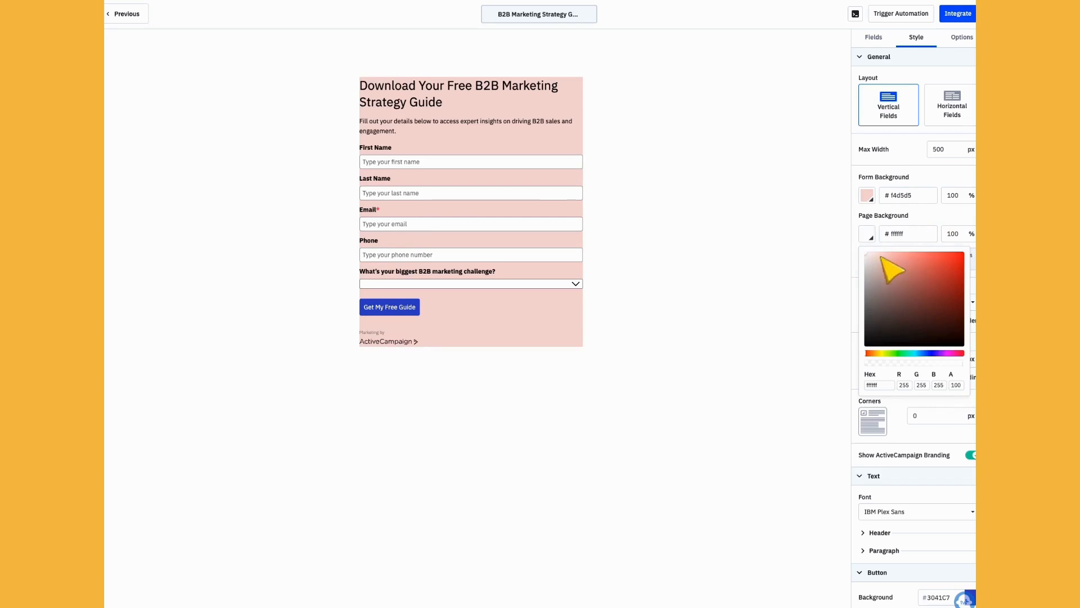
click(876, 264)
click(935, 222)
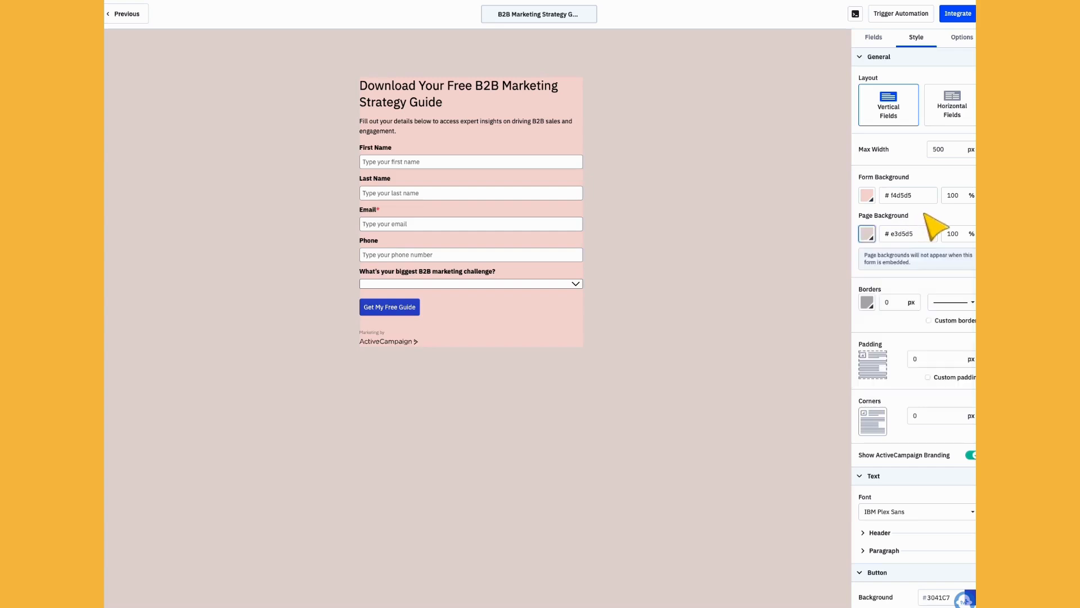
Step: Set the form's border style to dashed and the header text size to 30 px
click(965, 305)
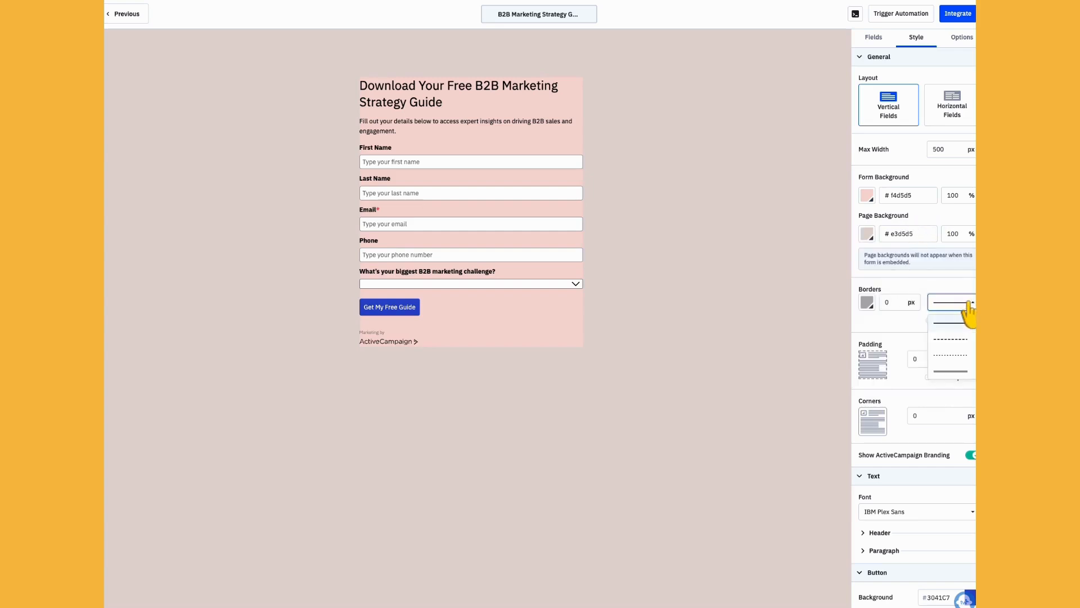
click(957, 339)
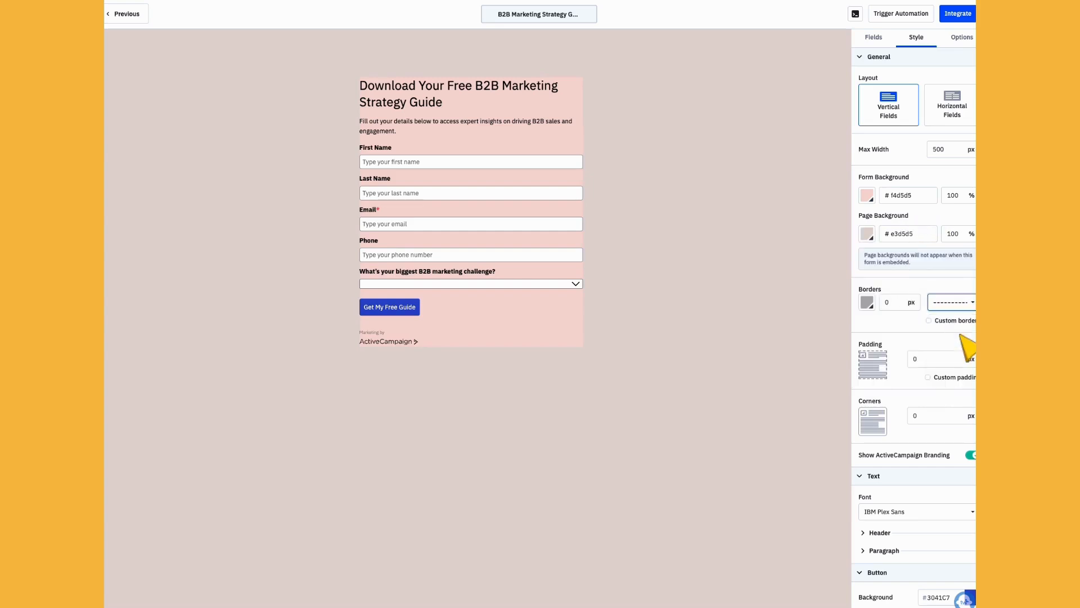
scroll(950, 472, down, 3)
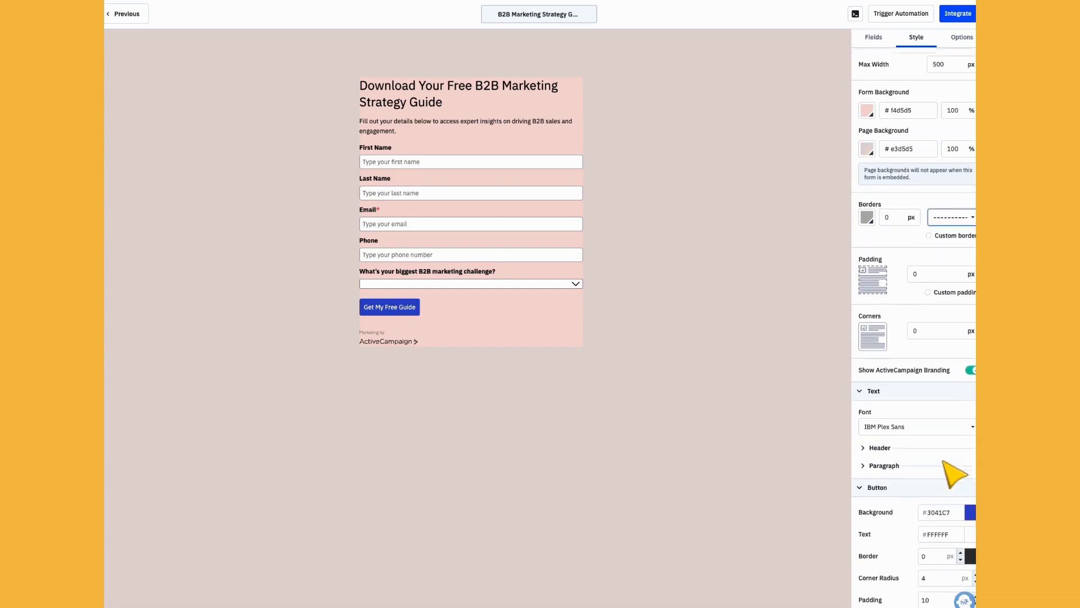
click(920, 448)
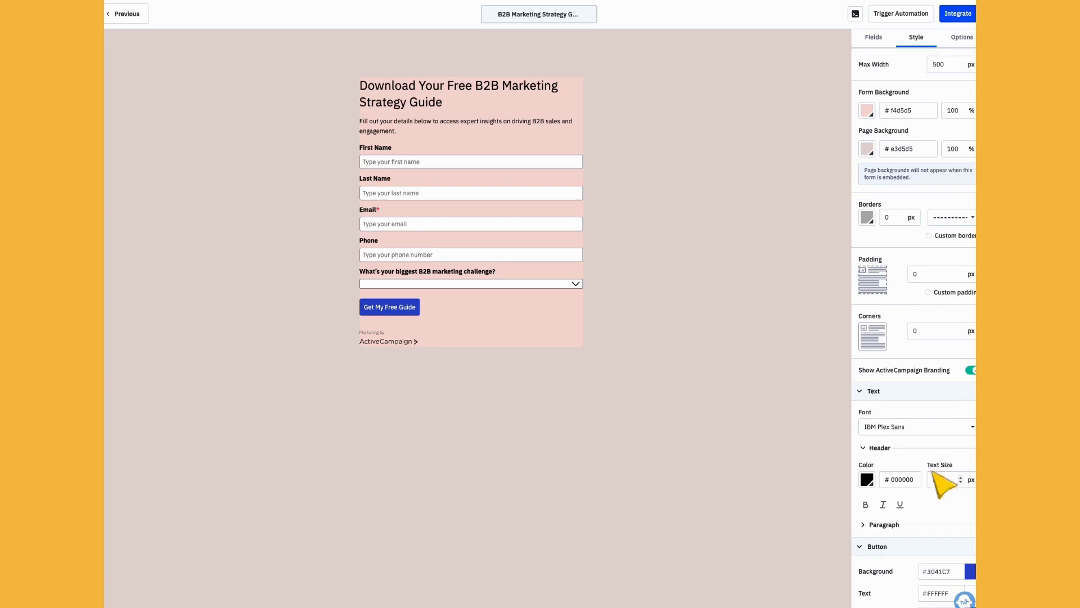
click(961, 477)
click(961, 477)
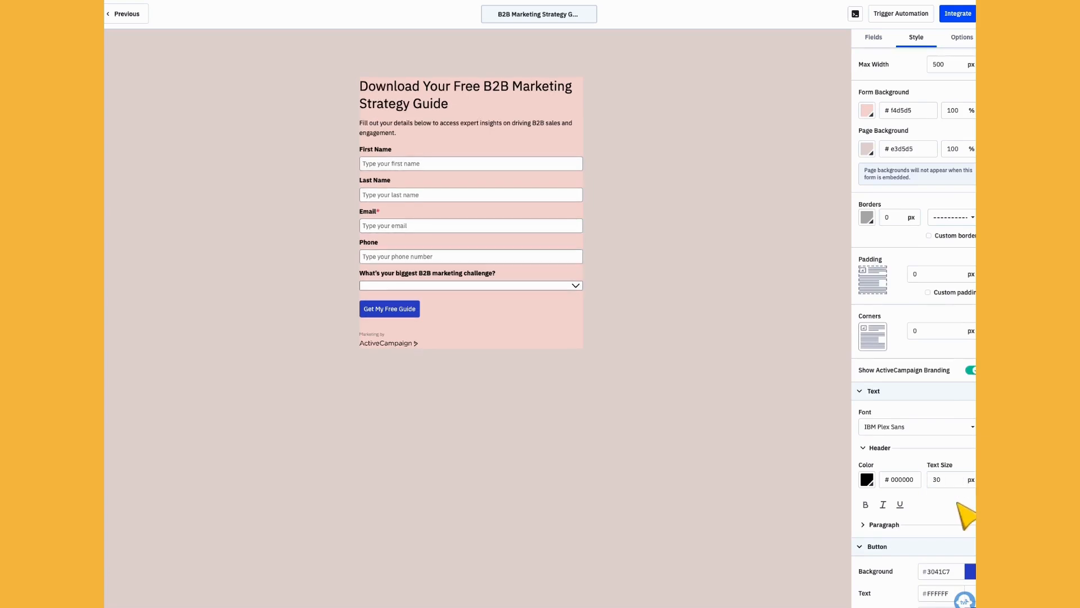
Step: Set the submit button's background to the near-black colour 17171A and turn off the ActiveCampaign branding on the form
scroll(963, 512, down, 2)
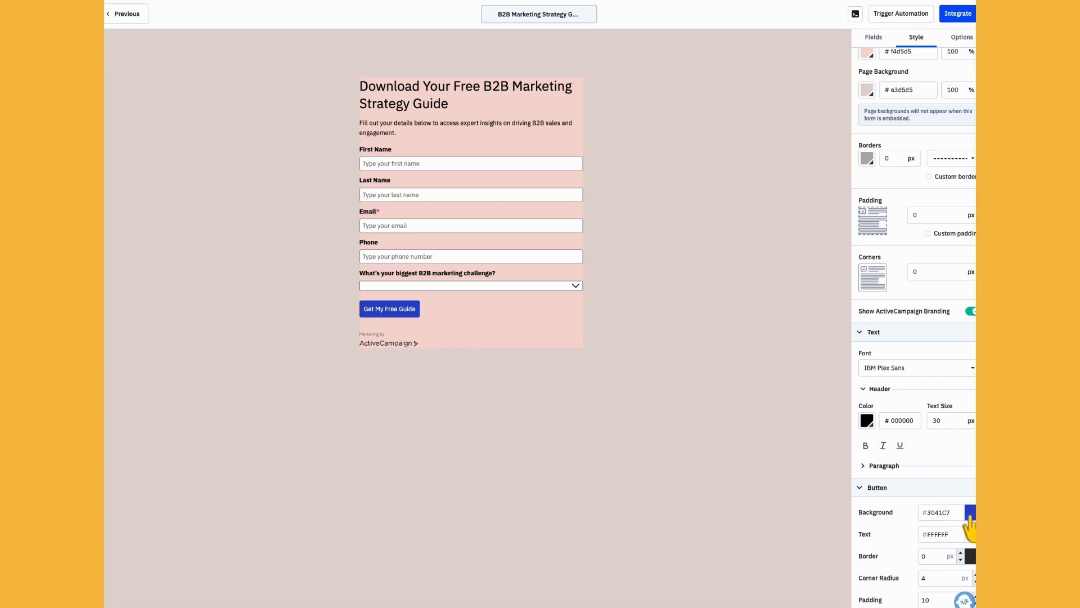
click(970, 518)
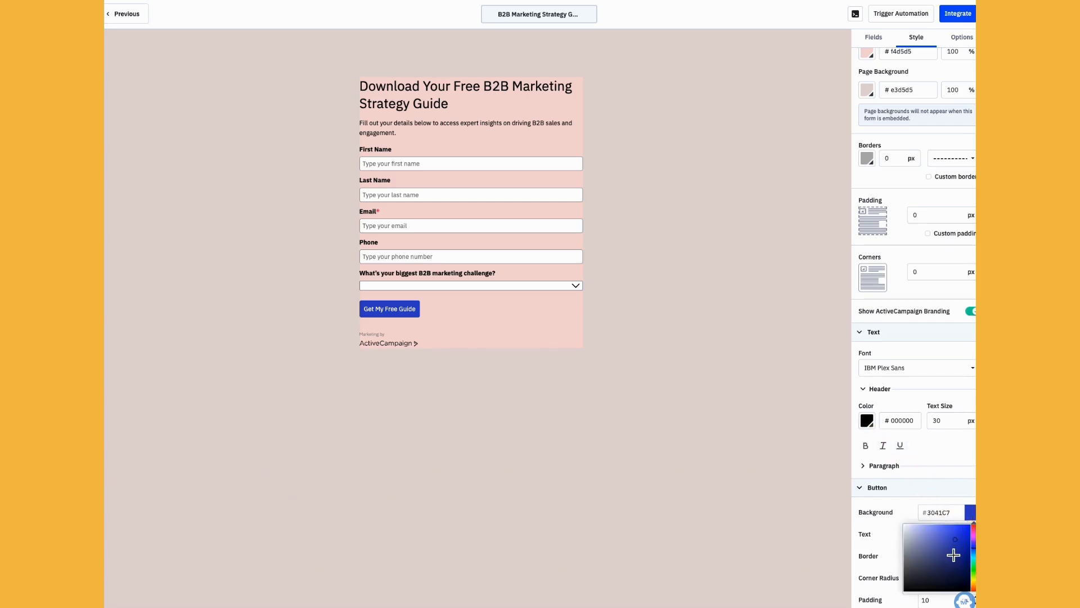
click(912, 586)
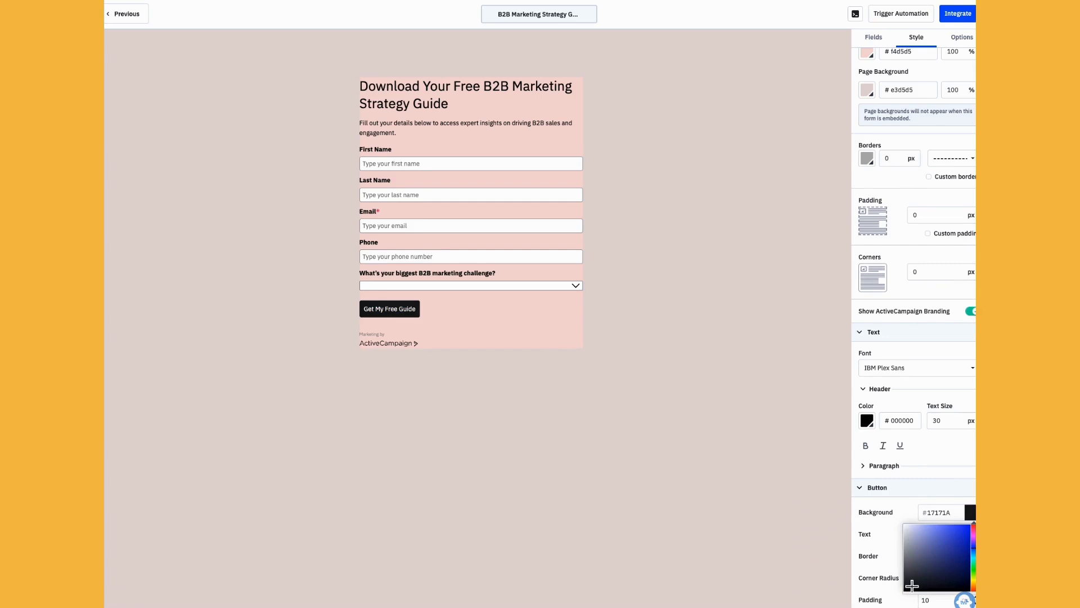
scroll(915, 491, up, 2)
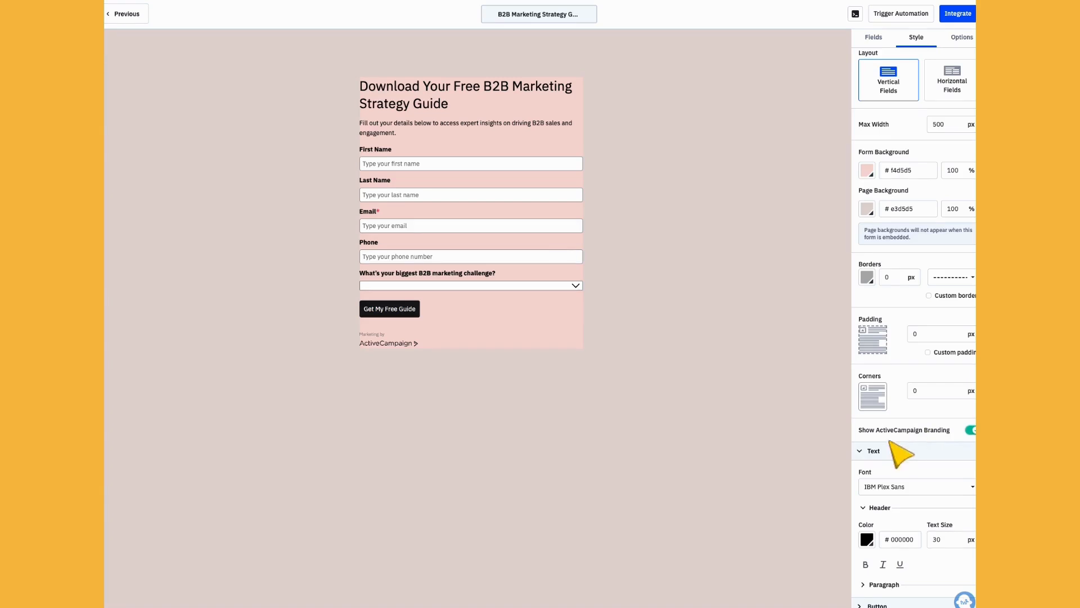
click(970, 430)
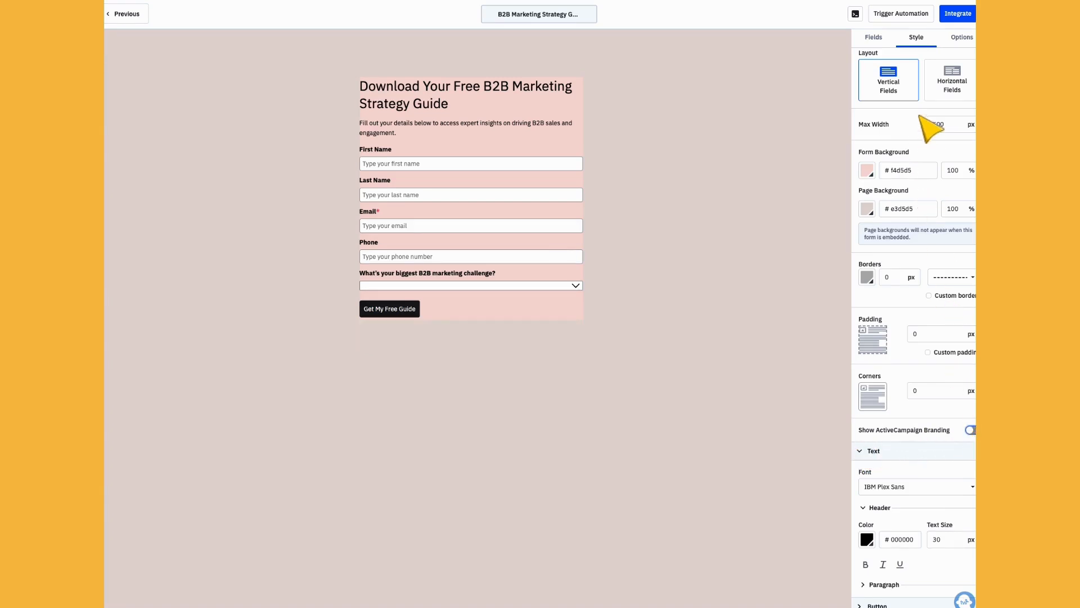
Step: Add an image block between the intro paragraph and the First Name field, using the "Download Now" image from the content library
click(875, 40)
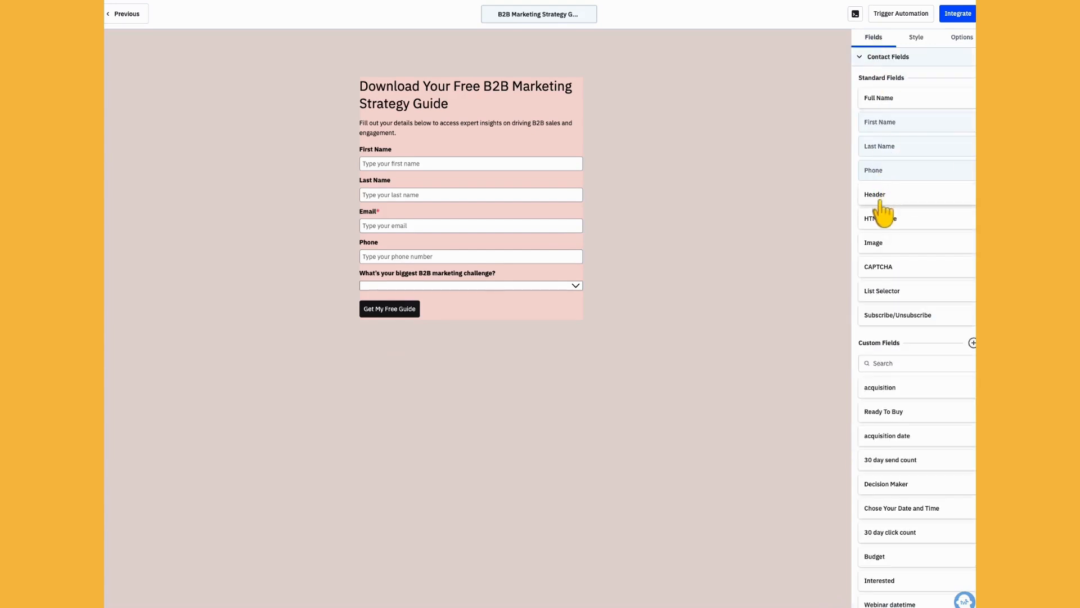
drag(882, 243, 429, 153)
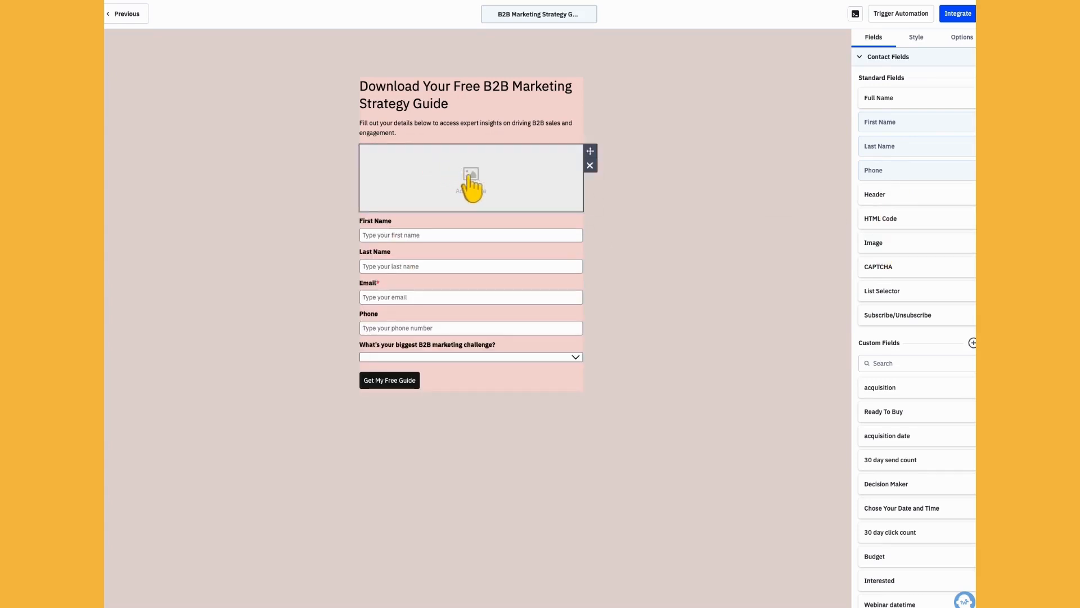
click(470, 177)
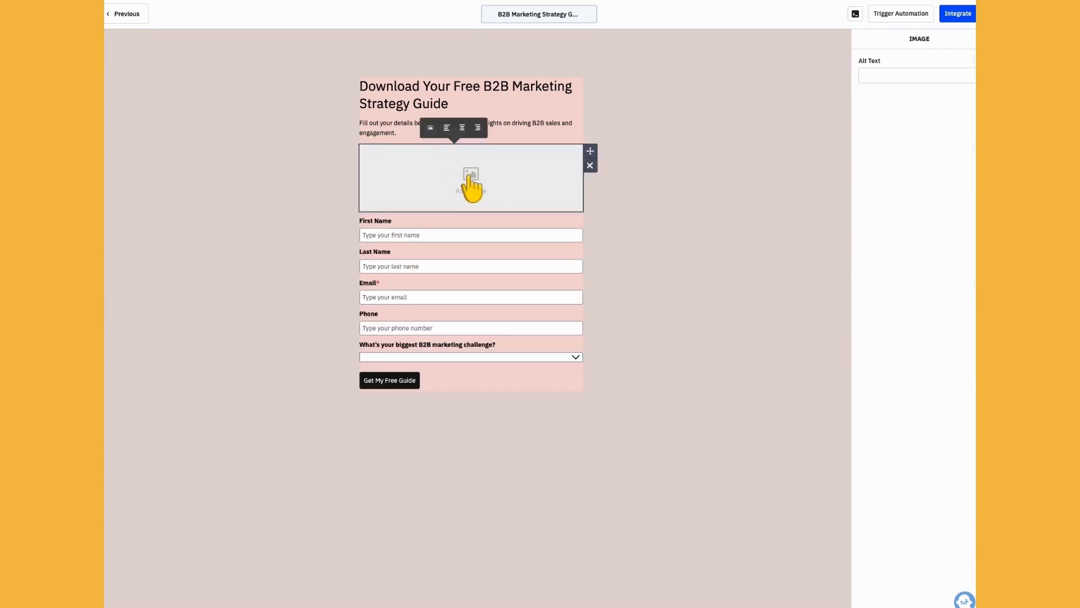
click(429, 129)
mouse_move(393, 227)
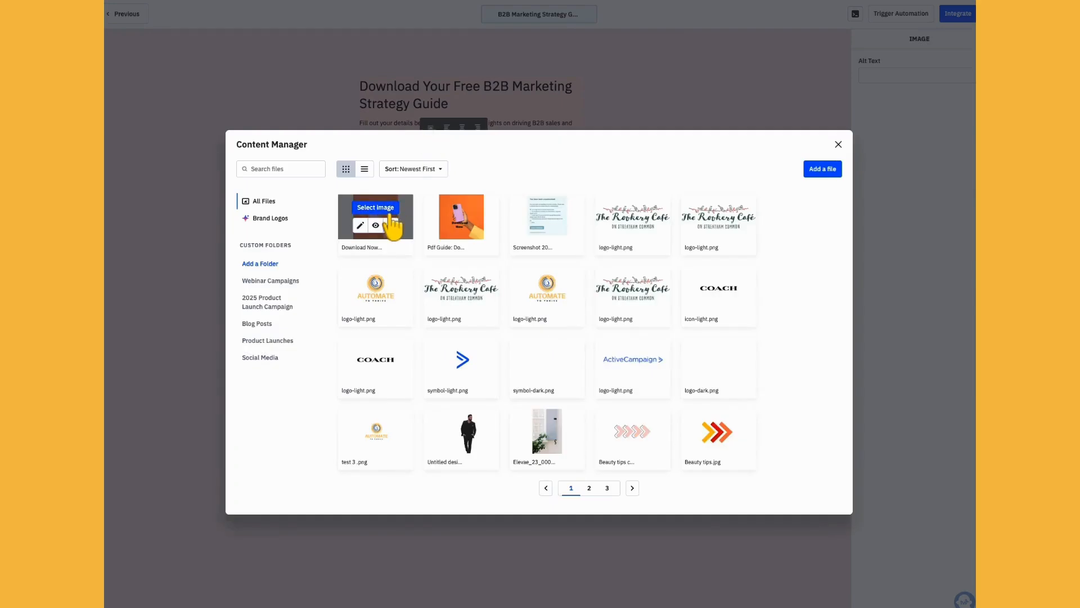
click(375, 207)
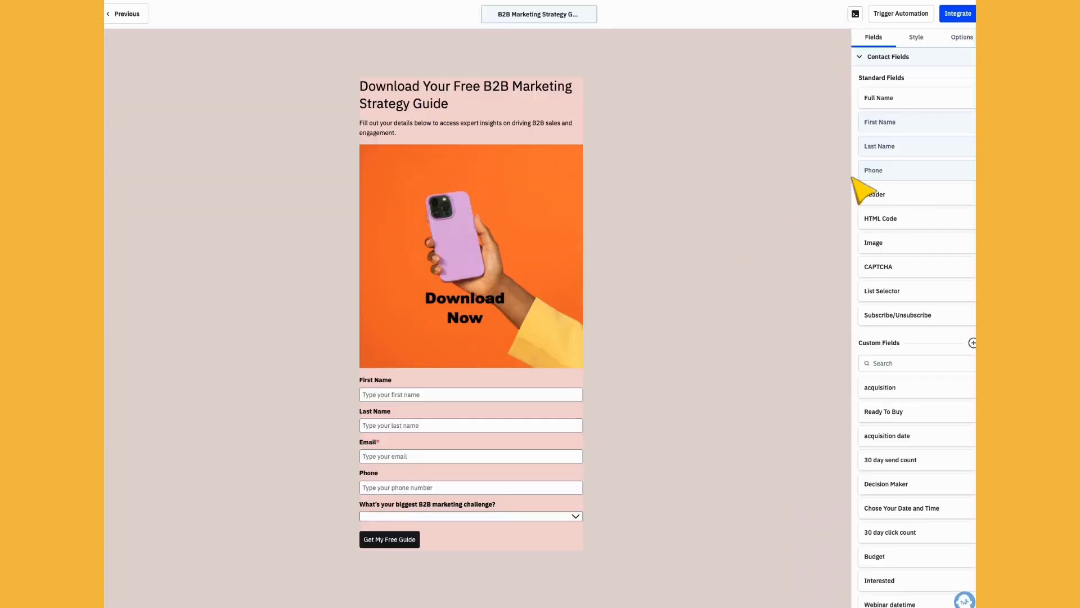
Step: Enter the thank-you message "Thank you for downloading! Check your email for your free guide", then switch the on-submit action to Open URL
click(960, 40)
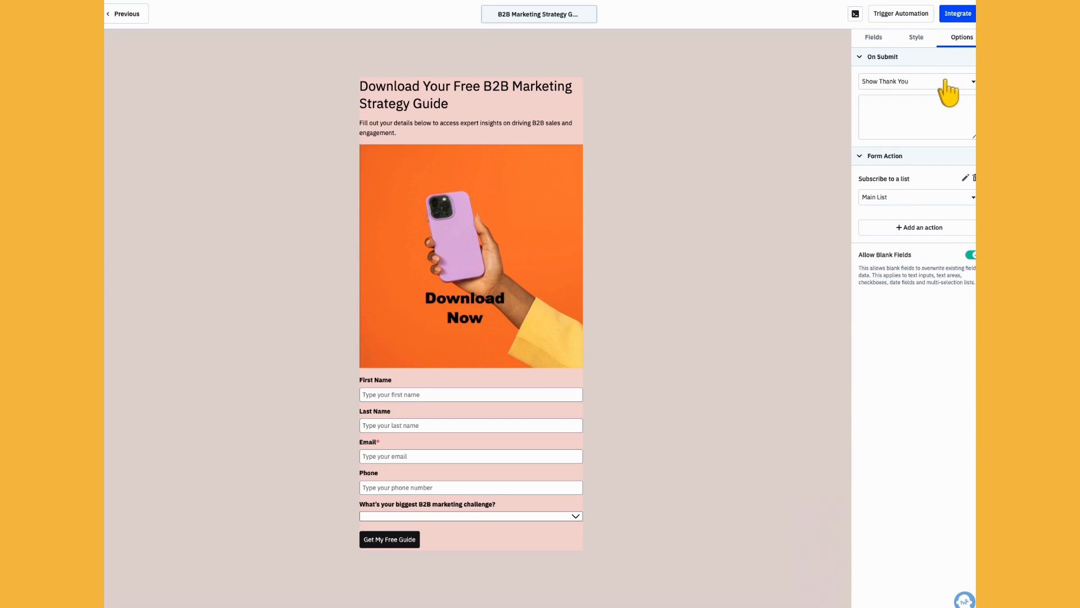
click(926, 102)
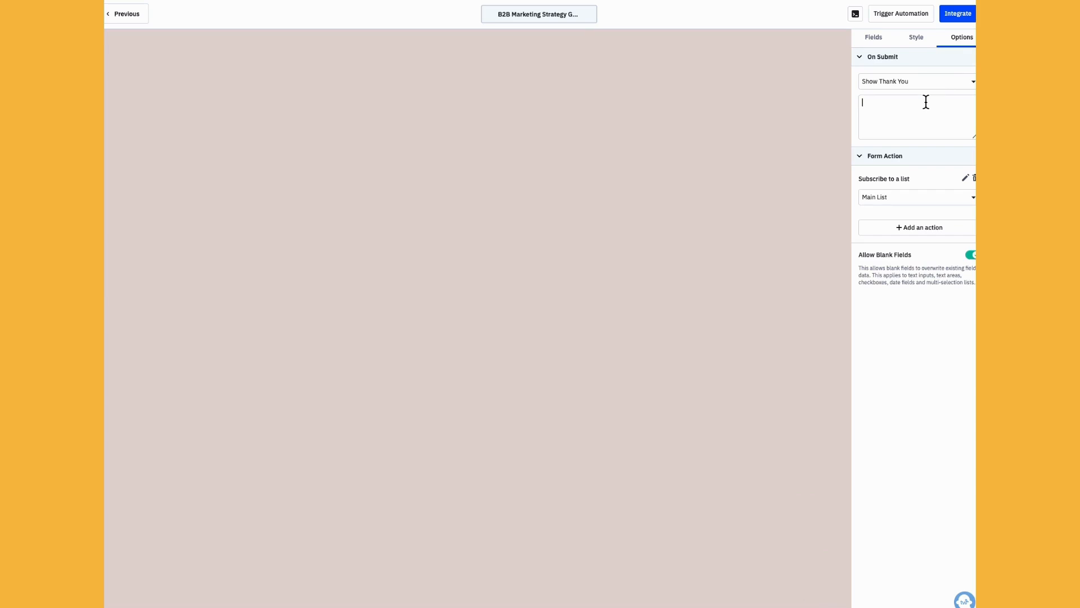
text(Thank you for downloading! Check your email for your free guide)
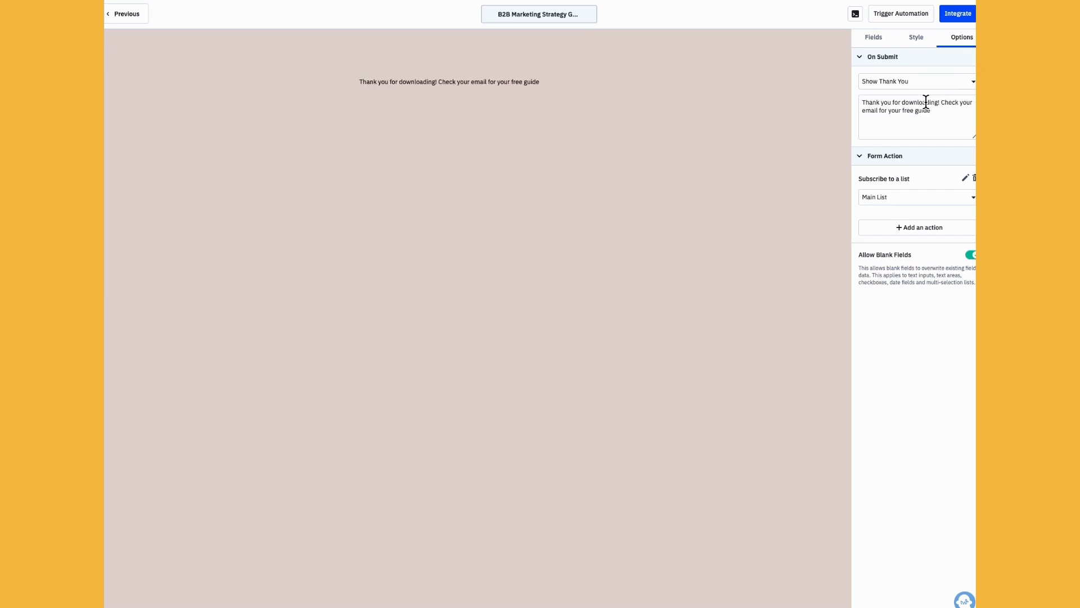
click(958, 83)
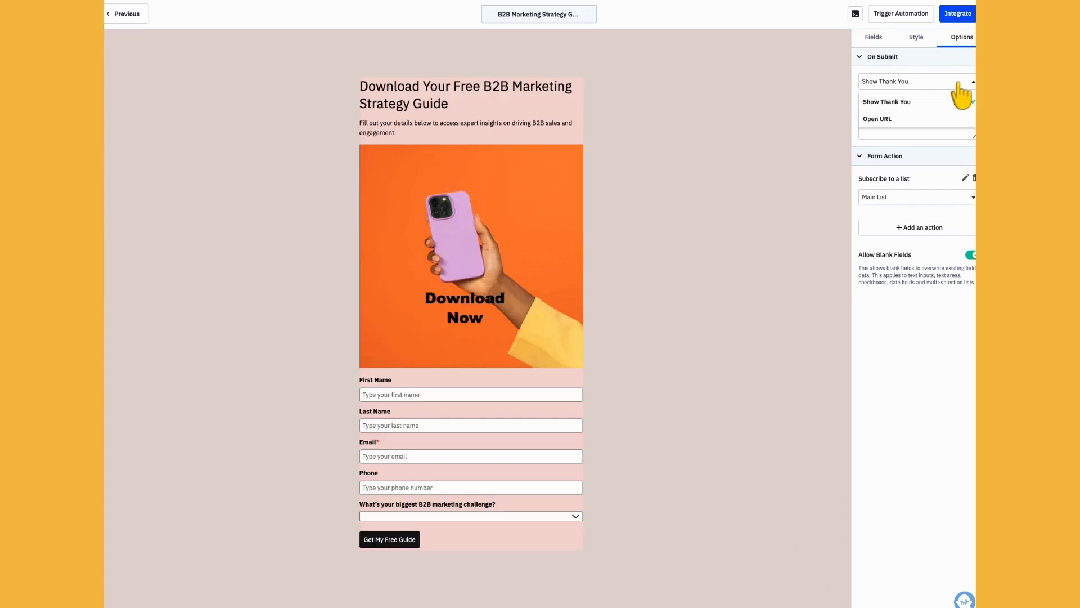
click(935, 119)
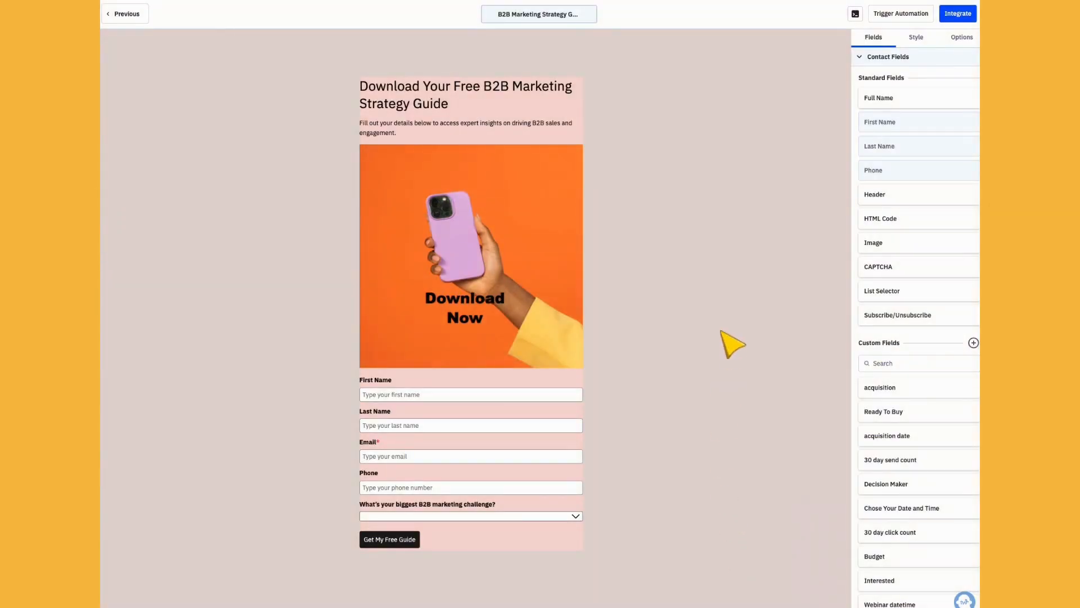
Step: Open the form's integration options and review the embed code, share link, WordPress and Facebook methods
click(959, 15)
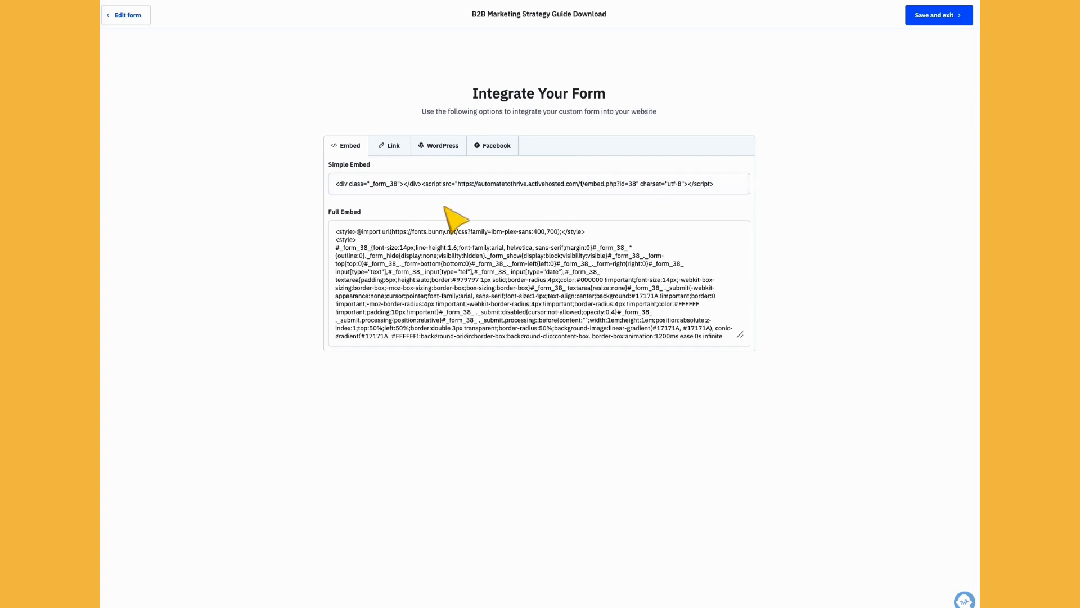
click(396, 159)
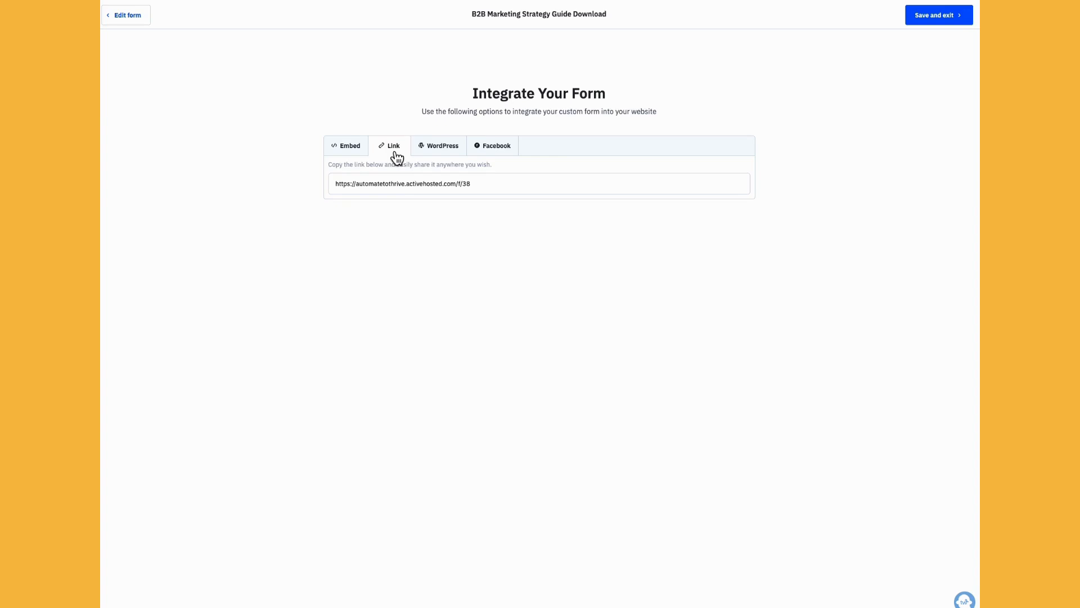
click(457, 155)
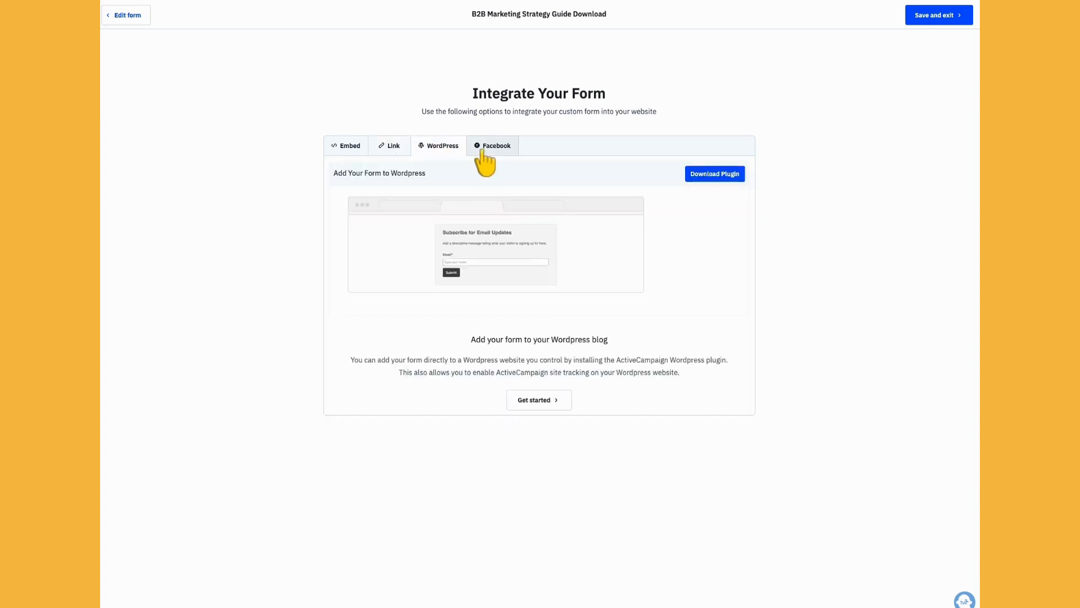
click(498, 156)
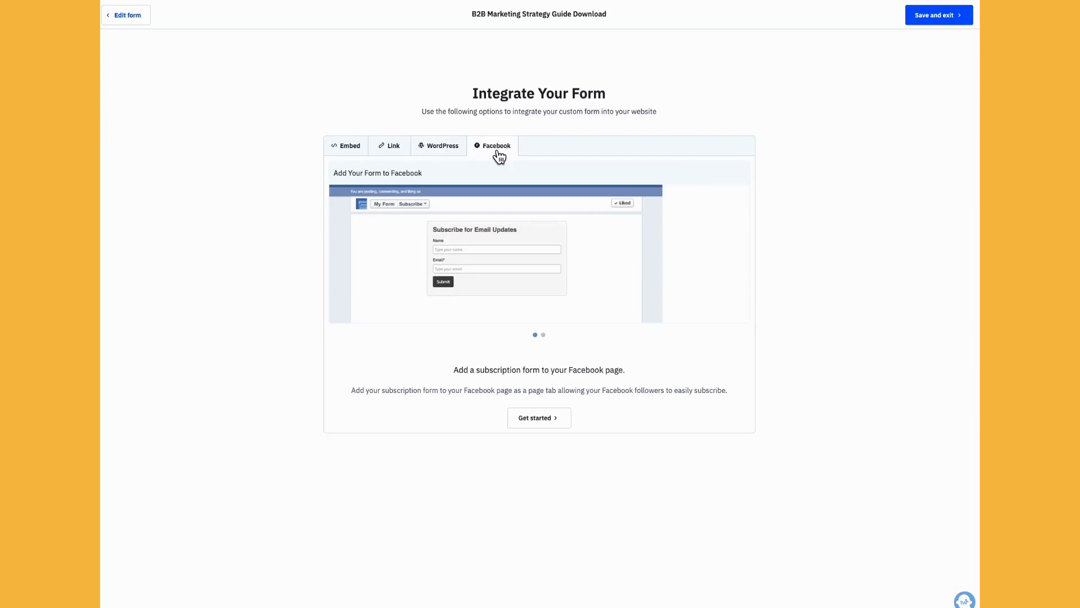